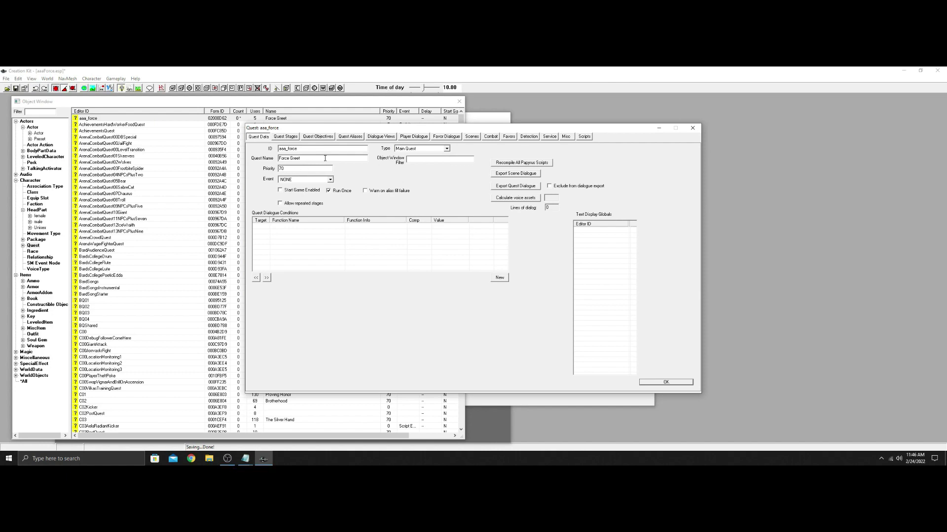
Add a new log entry to quest stage 0
left_click(287, 137)
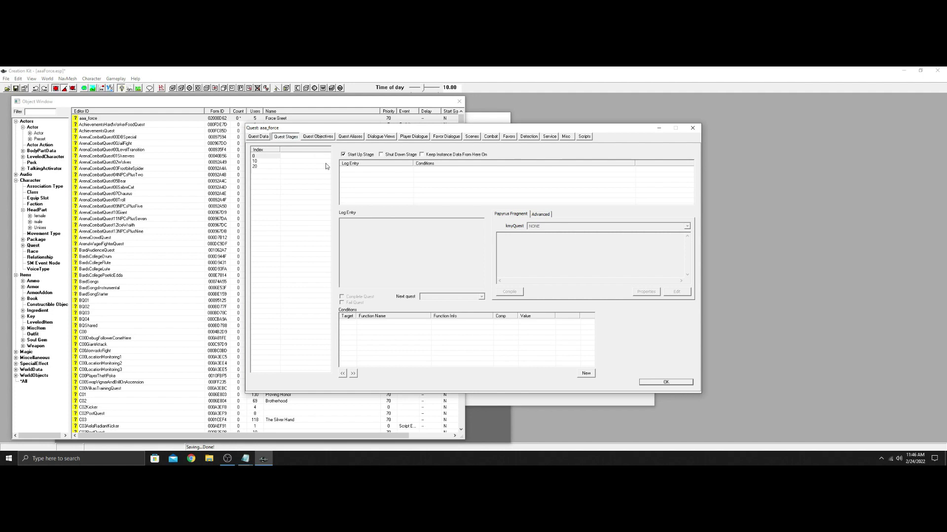
right_click(450, 173)
left_click(456, 178)
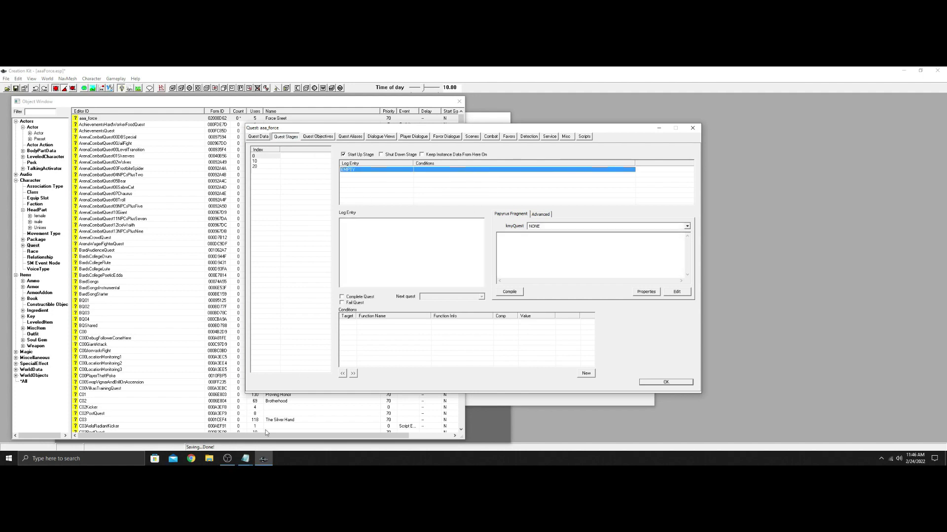
Paste SetObjectiveDisplayed(0) from Notepad into the stage 0 script fragment and compile it
left_click(264, 459)
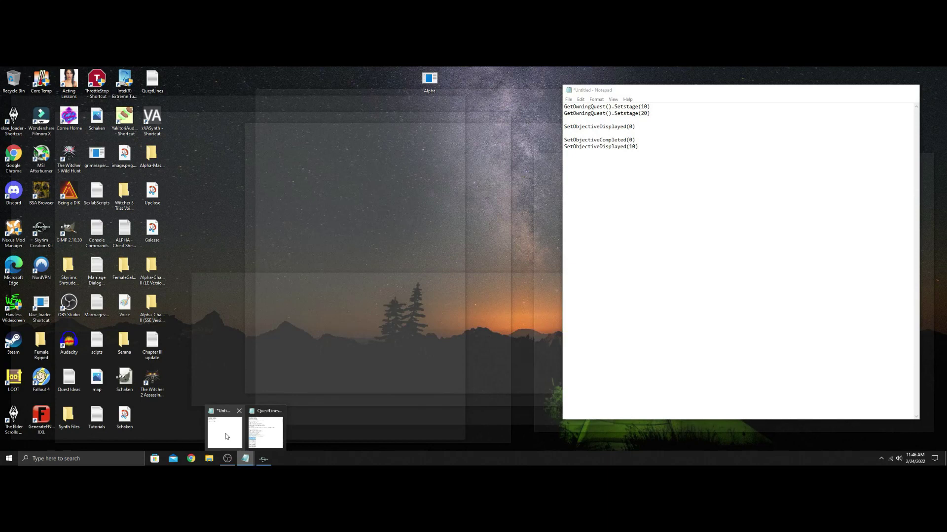
left_click(226, 434)
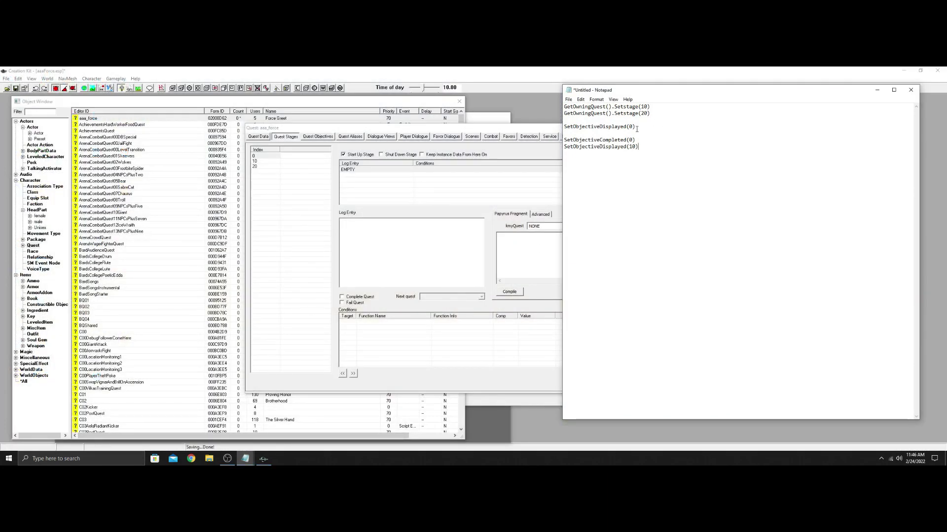
left_click_drag(636, 127, 557, 126)
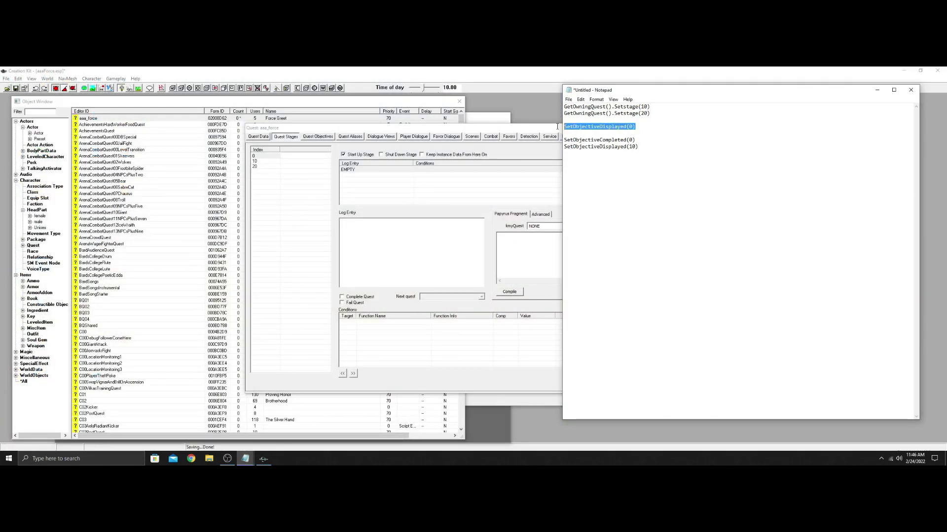
right_click(596, 127)
left_click(614, 150)
left_click(528, 238)
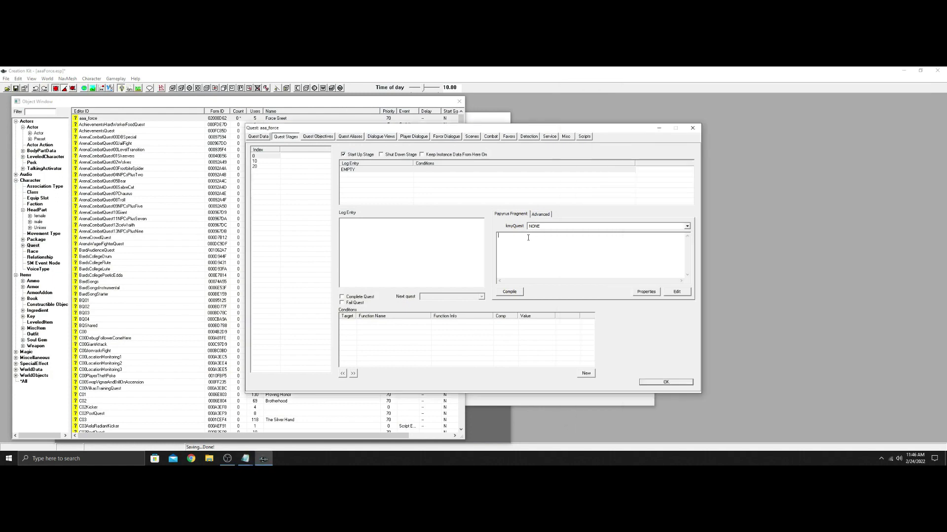
key("ctrl+v")
left_click(509, 293)
left_click(257, 137)
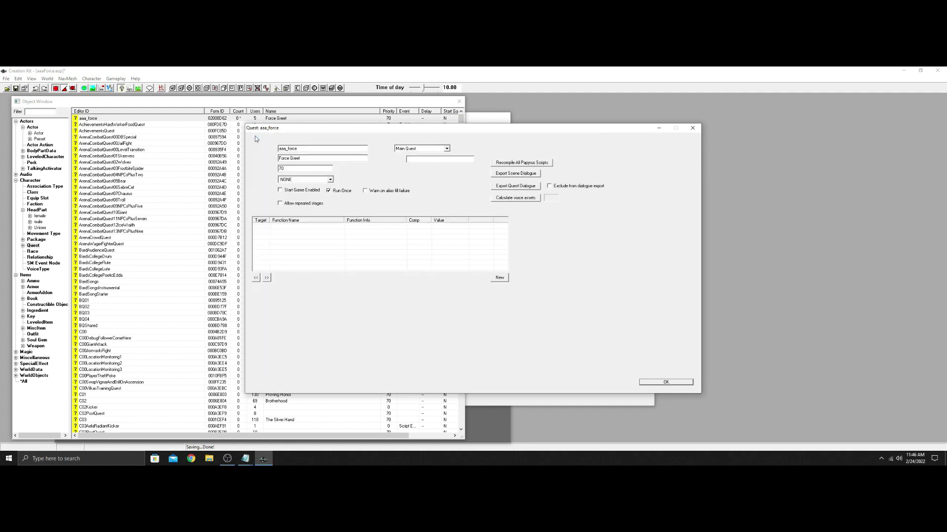
left_click(321, 137)
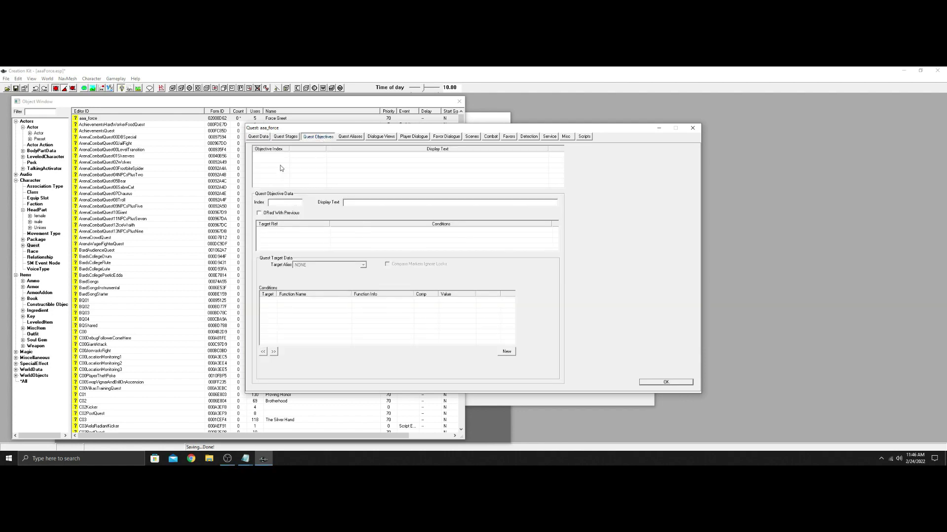
Add objective 0 with display text 'Talk to Hulda'
right_click(281, 164)
left_click(296, 174)
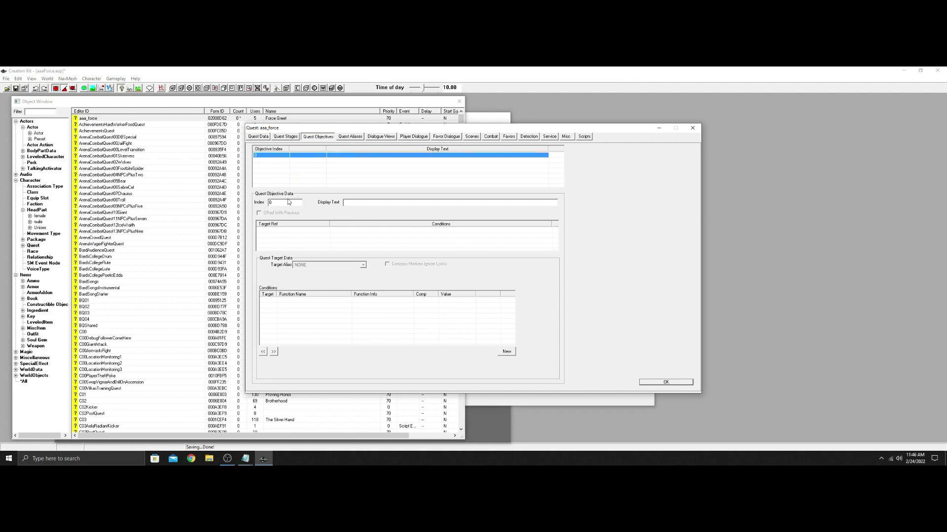
left_click(361, 205)
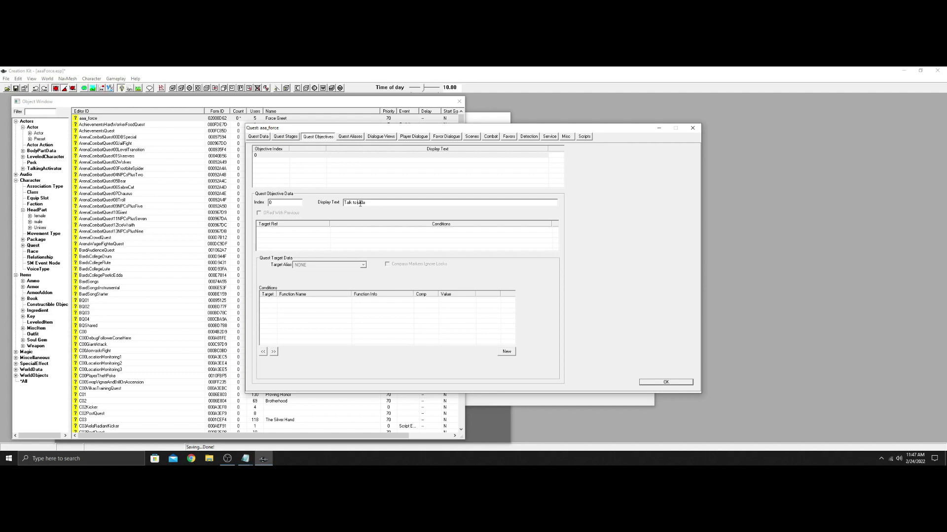
Add objective 10 with display text 'Walk near Saadia'
right_click(324, 170)
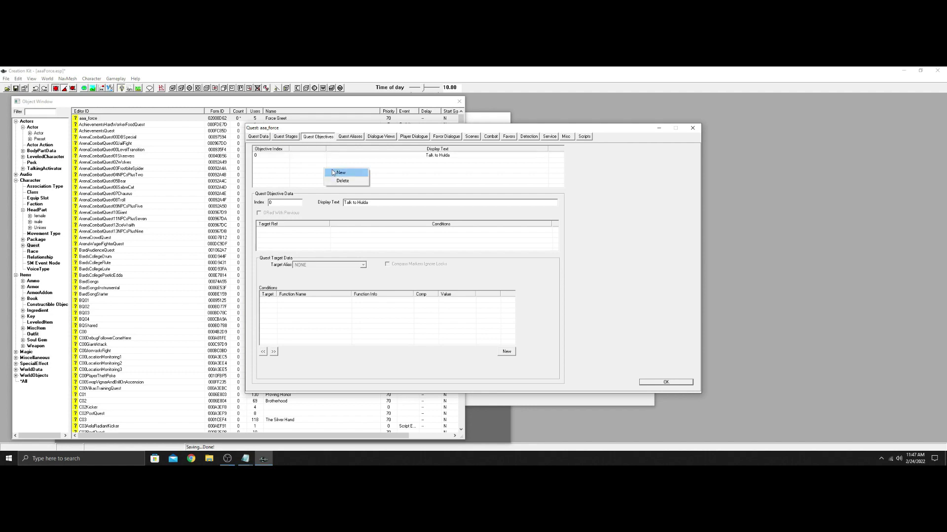
left_click(337, 172)
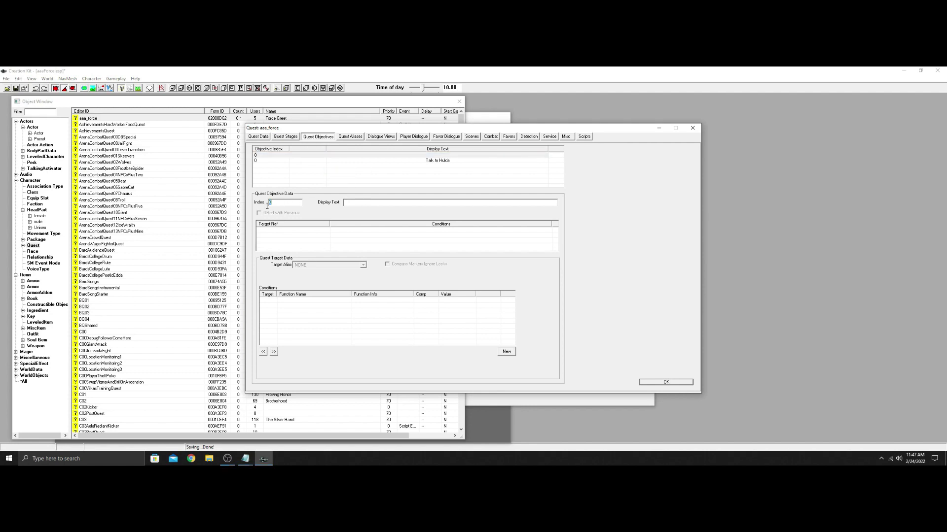
key("Tab")
type("10")
left_click(384, 202)
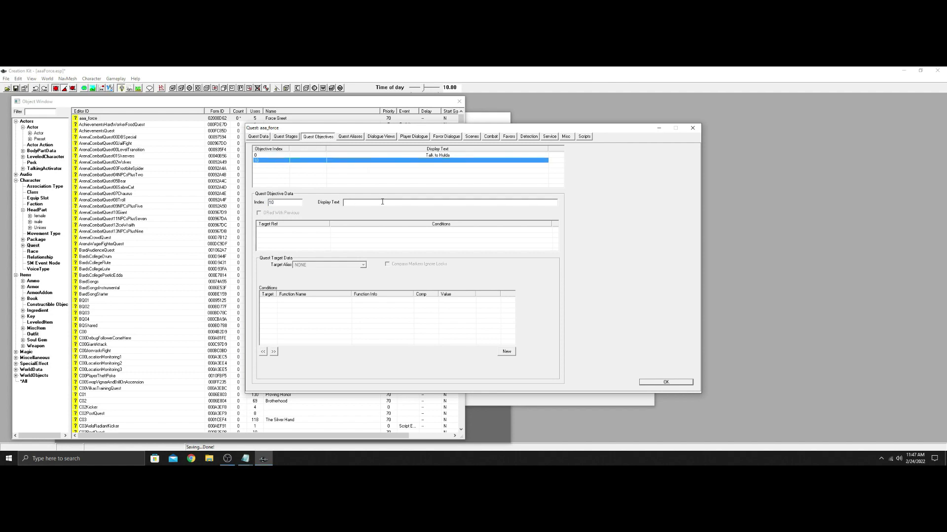
left_click(379, 202)
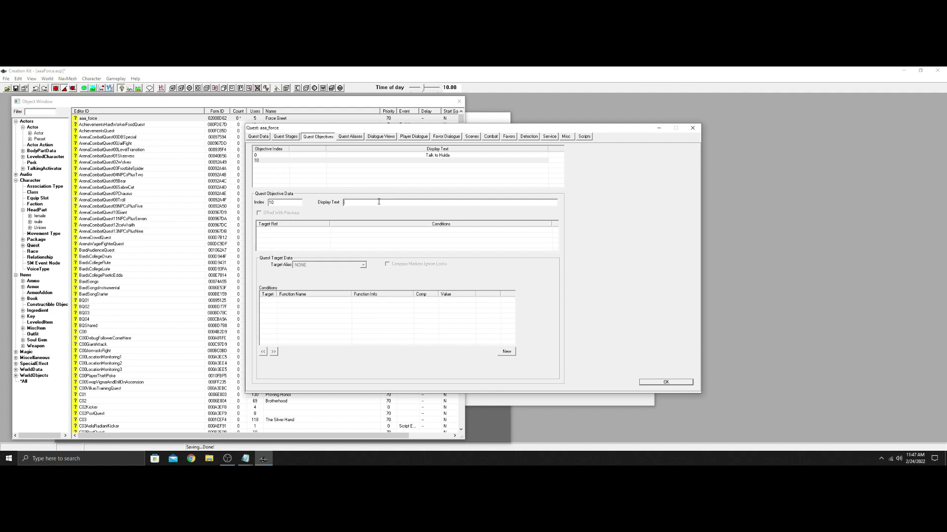
Add objective 20 with display text 'Force Greet Finished', fixing the 'Fibished' typo
right_click(377, 172)
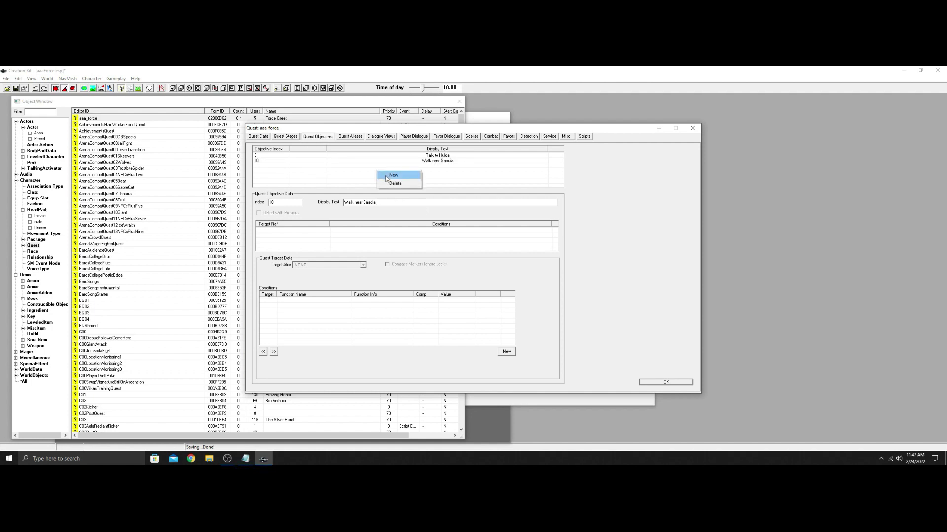
left_click(381, 176)
left_click_drag(288, 203, 261, 206)
type("20")
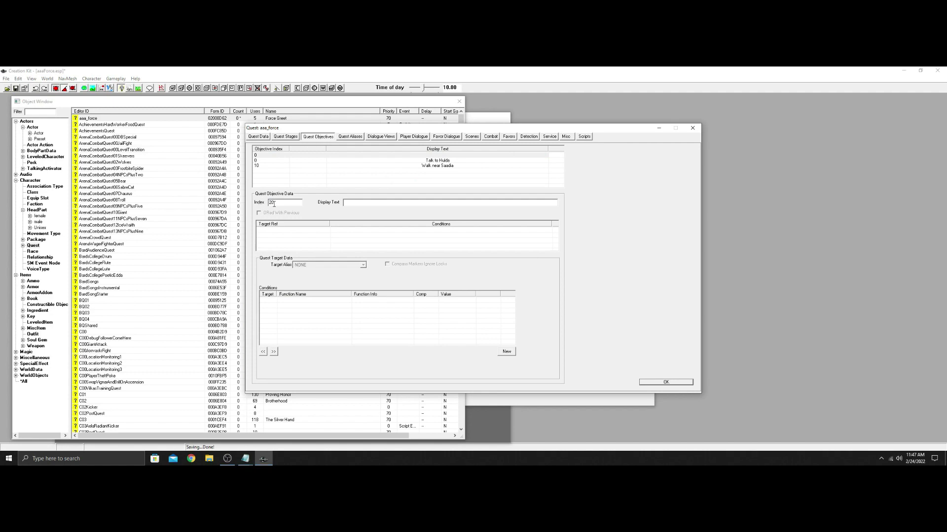
left_click(367, 205)
left_click(366, 206)
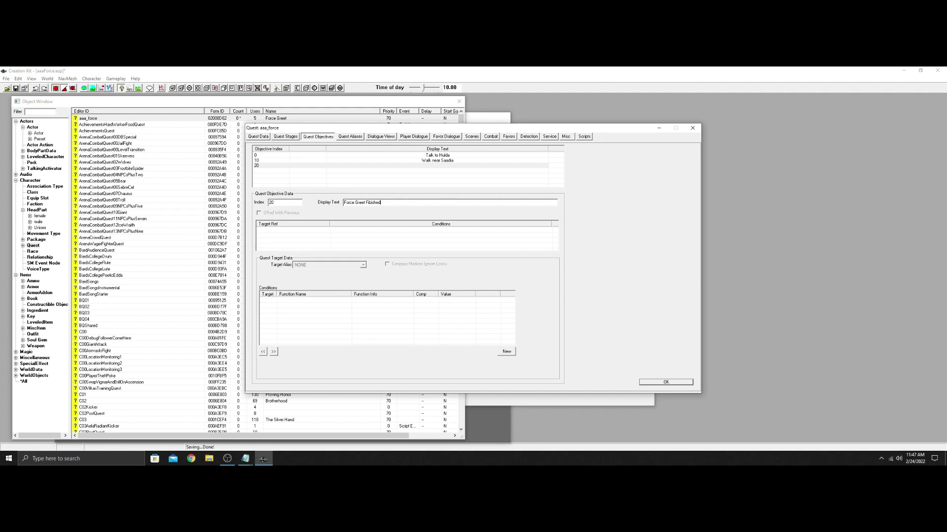
left_click(370, 203)
key("BackSpace")
type("n")
left_click(424, 177)
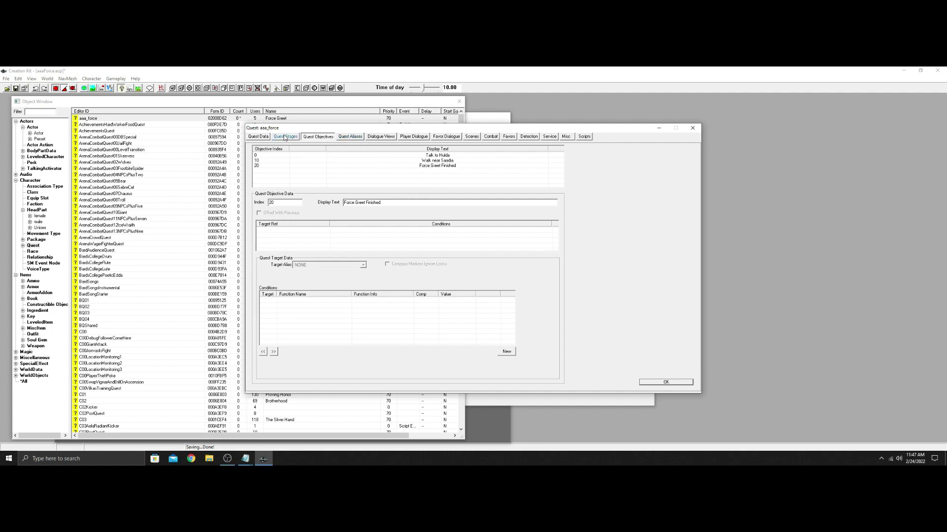
Create an optional, reserved-allowed reference alias akHulda filled by unique actor Hulda
left_click(354, 138)
right_click(367, 186)
left_click(382, 189)
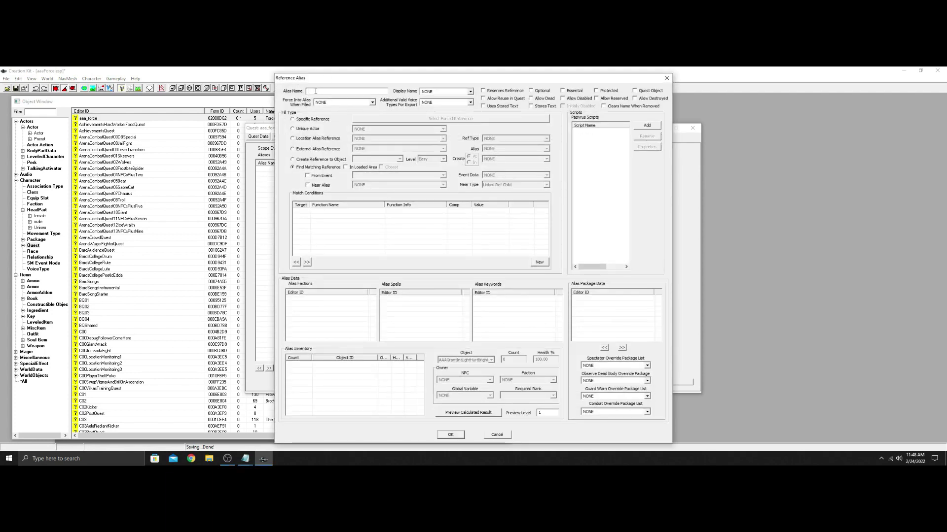
type("akHukd")
left_click(596, 98)
left_click(532, 91)
left_click(293, 130)
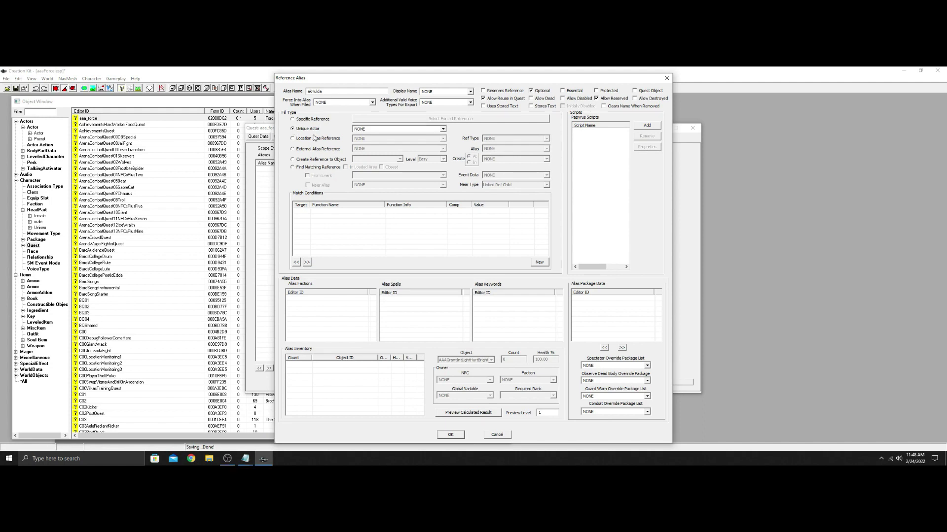
left_click(442, 129)
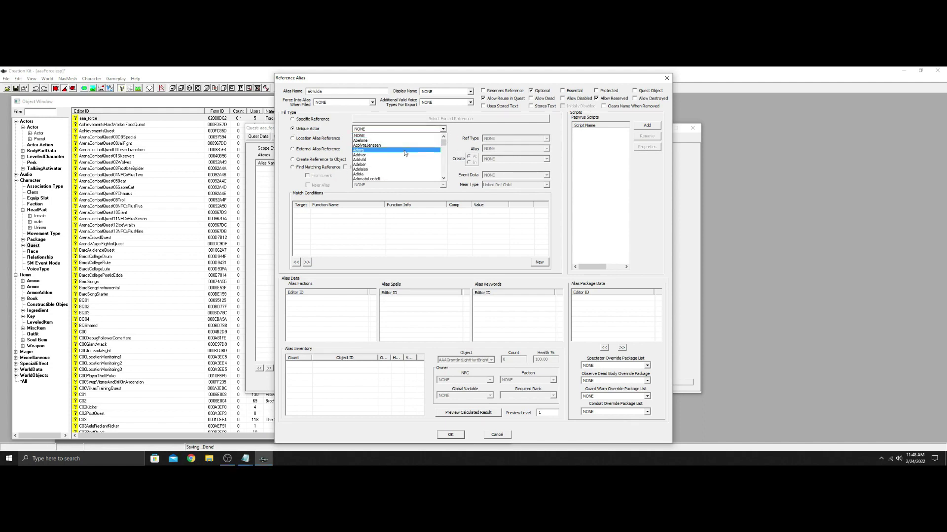
type("Hulda")
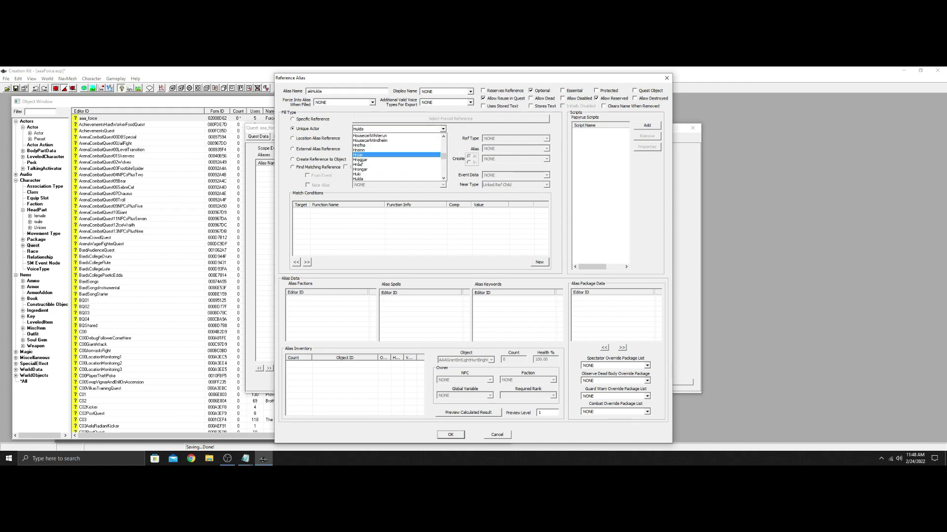
left_click(365, 179)
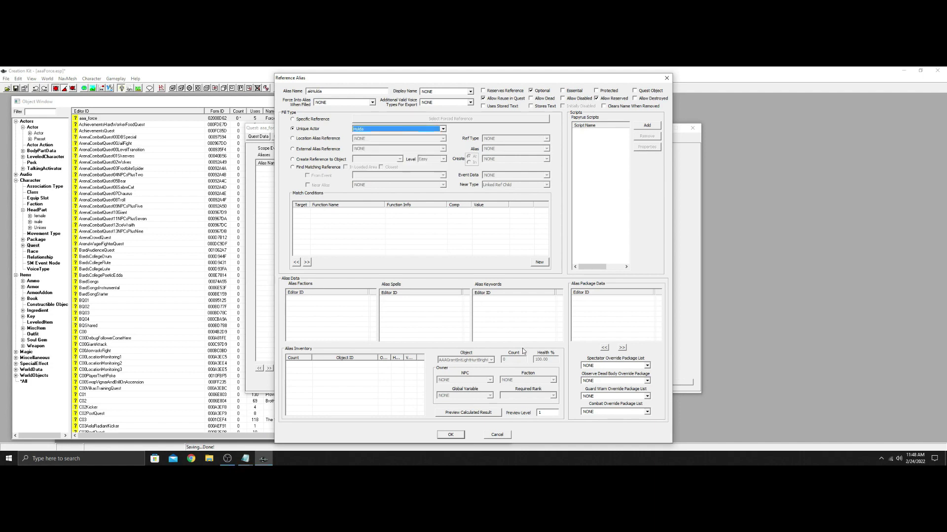
left_click(448, 435)
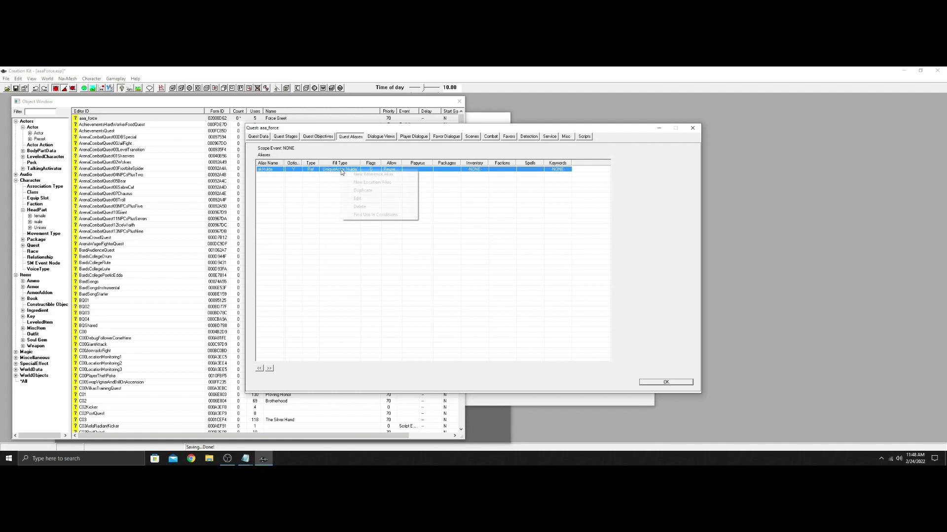
Duplicate the alias as akSaadia, filled by unique actor Saadia
left_click(362, 190)
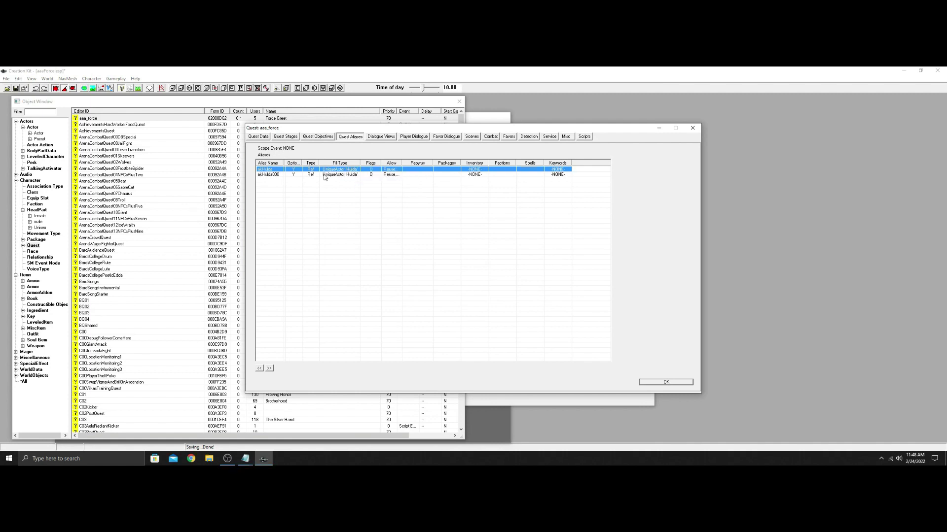
double_click(322, 175)
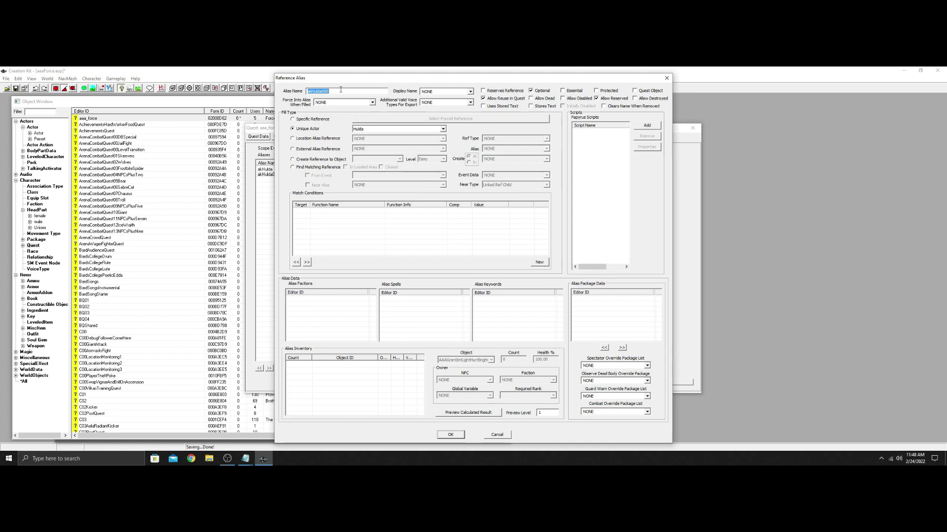
type("akSaadia")
left_click(443, 128)
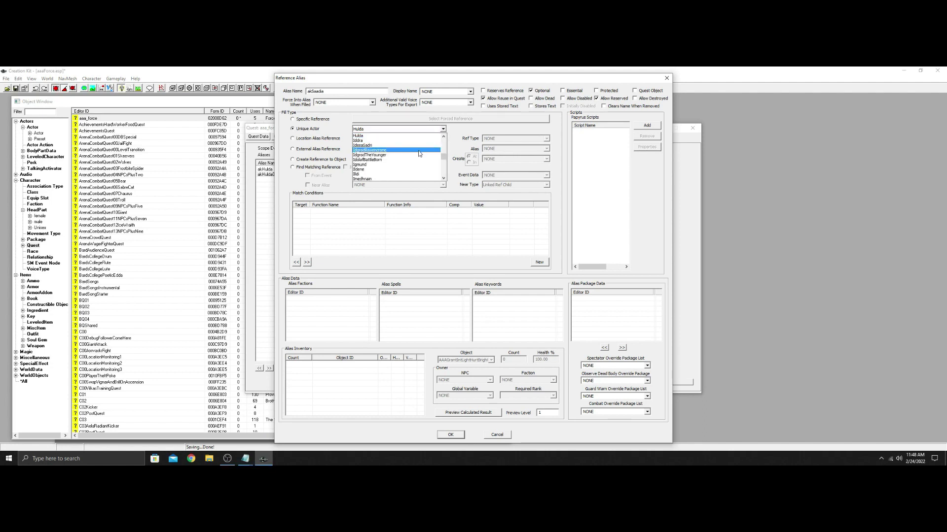
key("s")
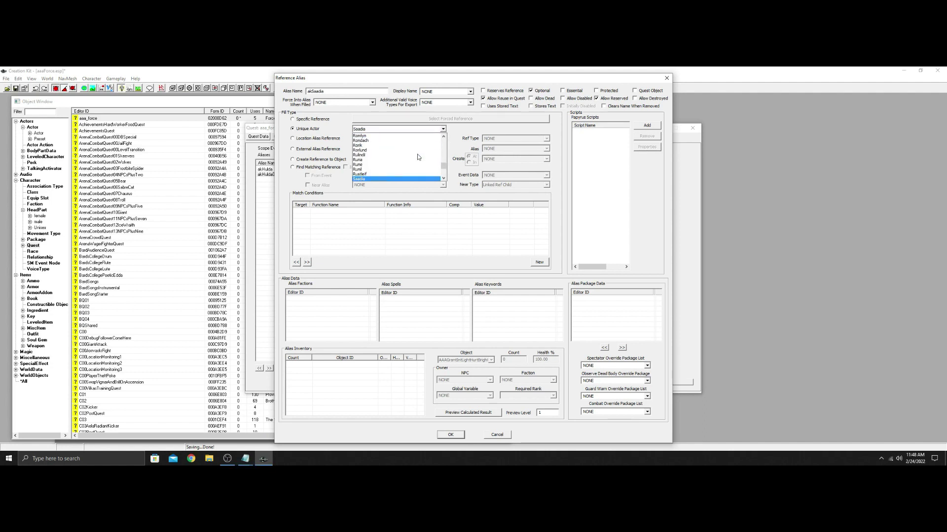
left_click(370, 179)
right_click(633, 317)
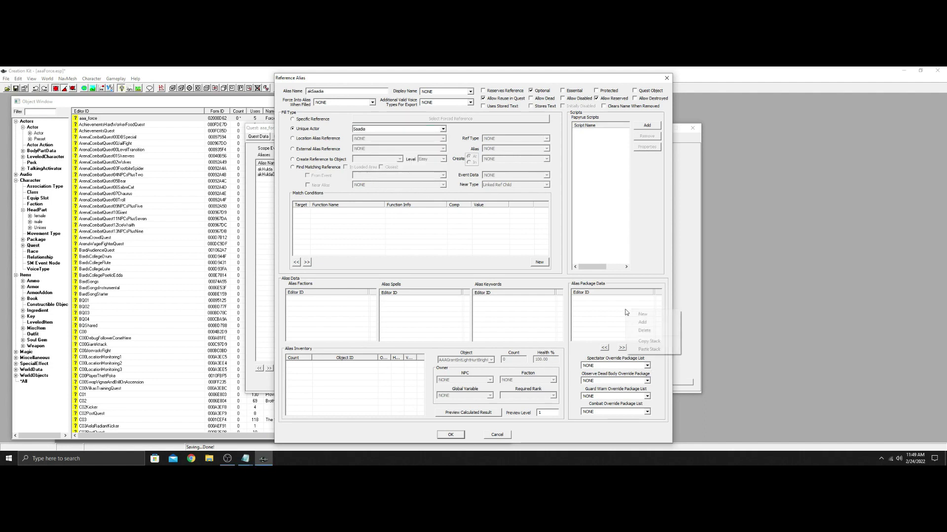
Add package aaa_ForceSaadiaNow with the ForceGreet template to akSaadia, fixing the duplicate ID
left_click(634, 316)
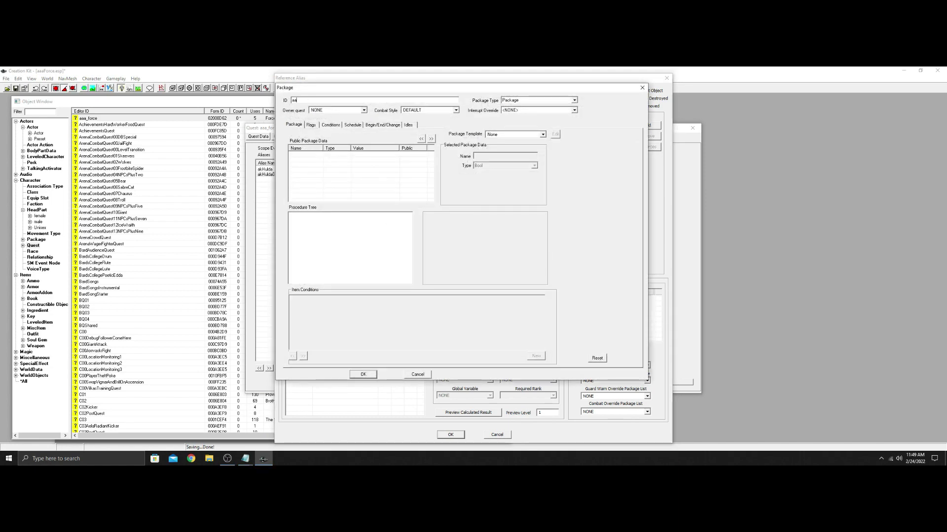
type("aaa_ForceSadia")
left_click(543, 134)
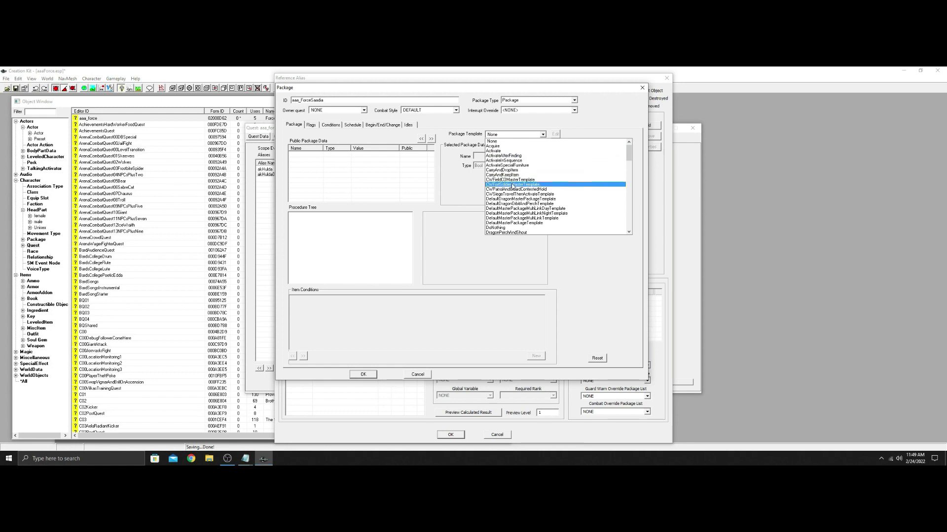
type("force")
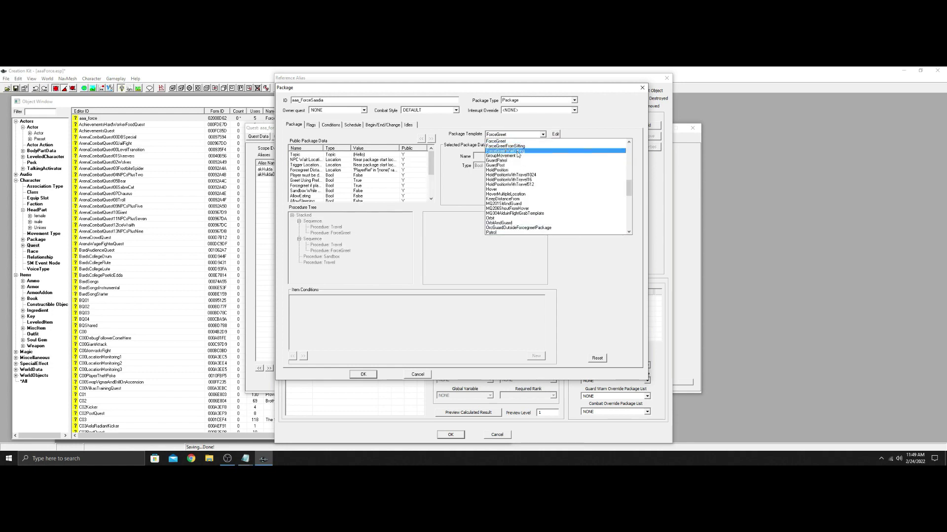
left_click(503, 141)
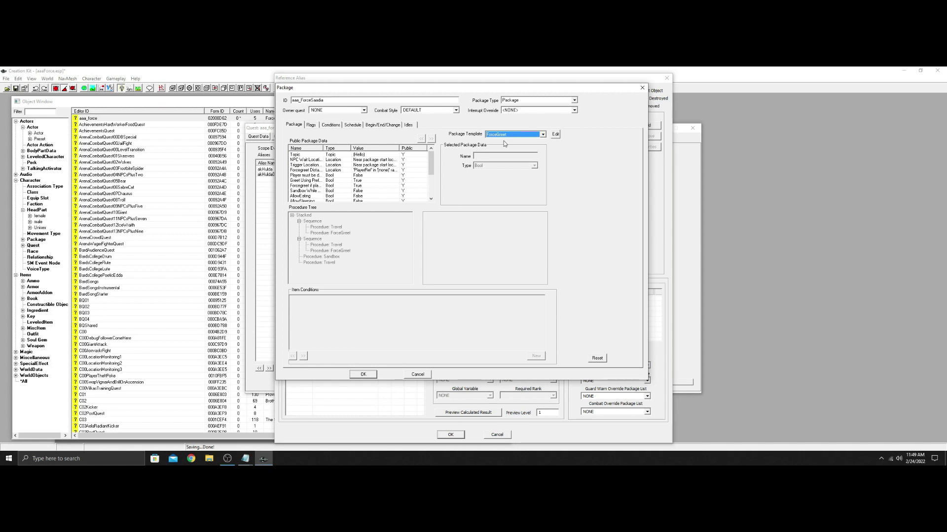
left_click(354, 375)
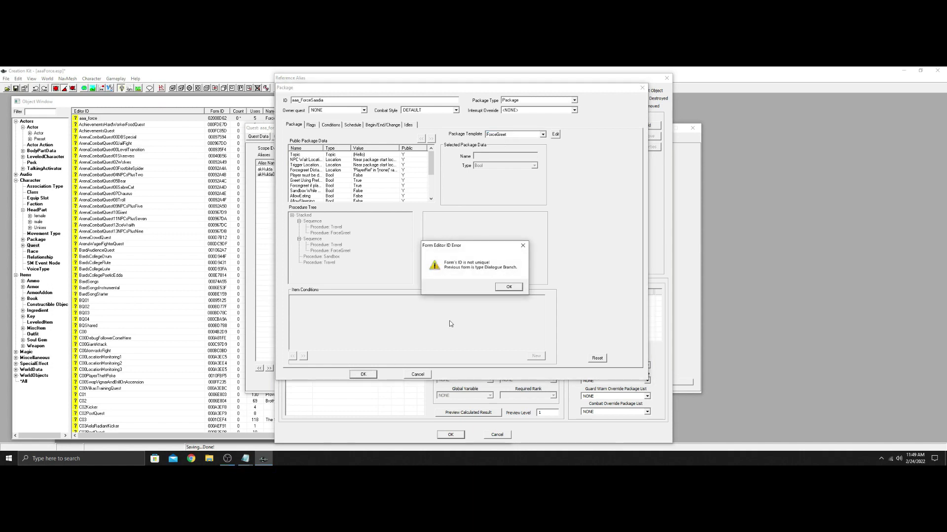
left_click(513, 289)
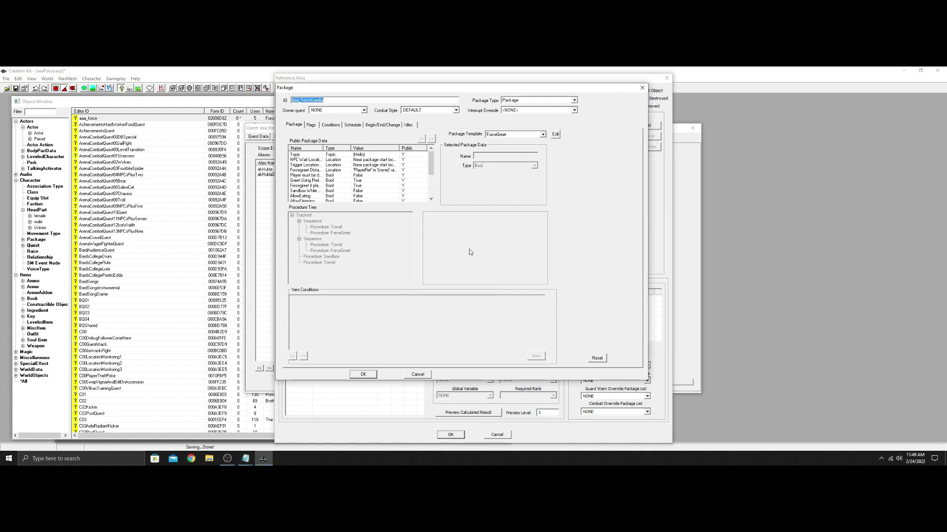
left_click(326, 101)
left_click(368, 374)
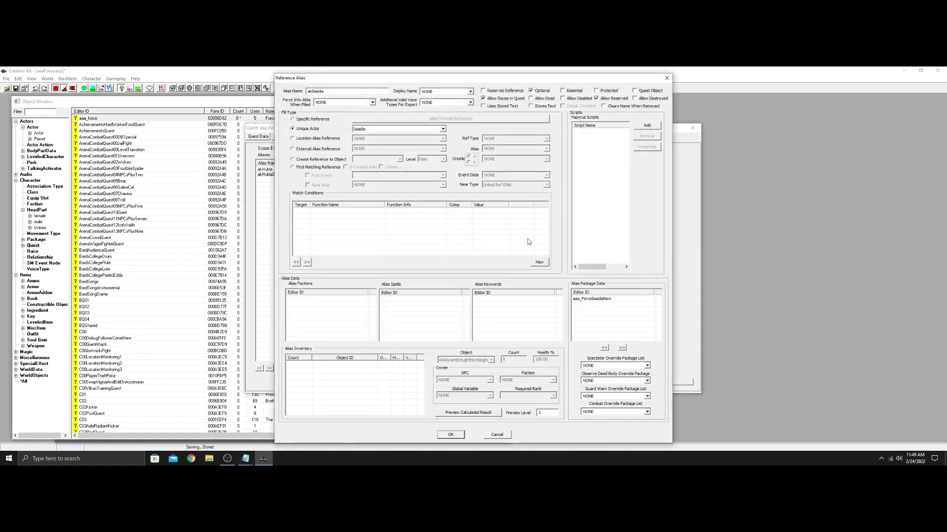
Save akSaadia and create player dialogue branch aaa_forceHuldaTalk with topic aaa_forceHuldaTalkTopic
left_click(456, 434)
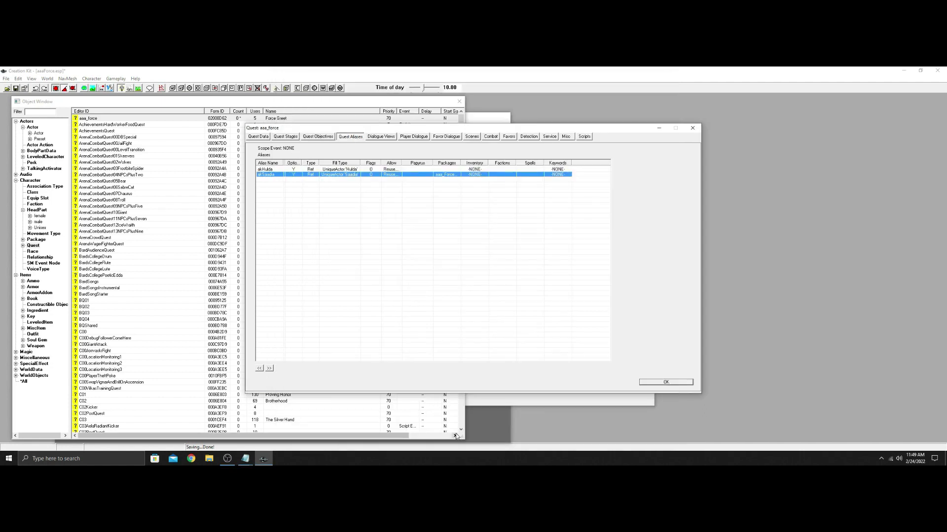
left_click(381, 136)
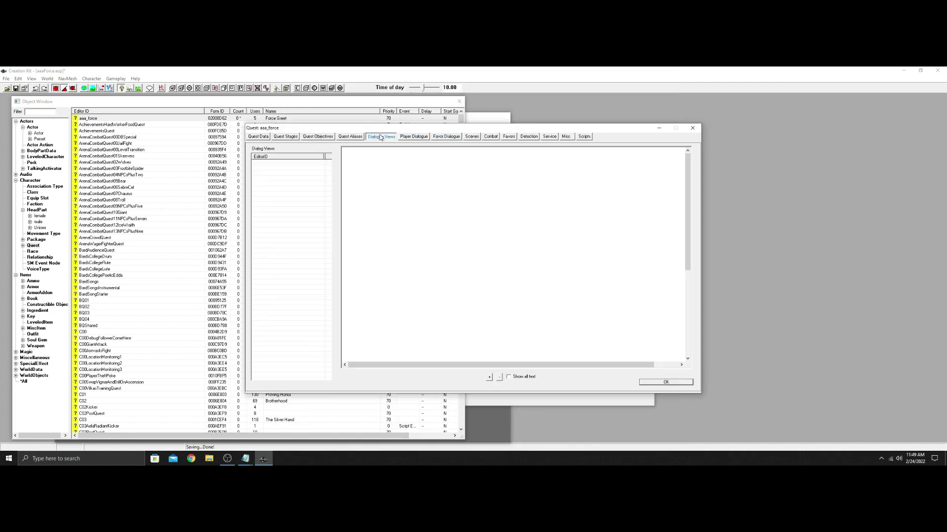
left_click(418, 137)
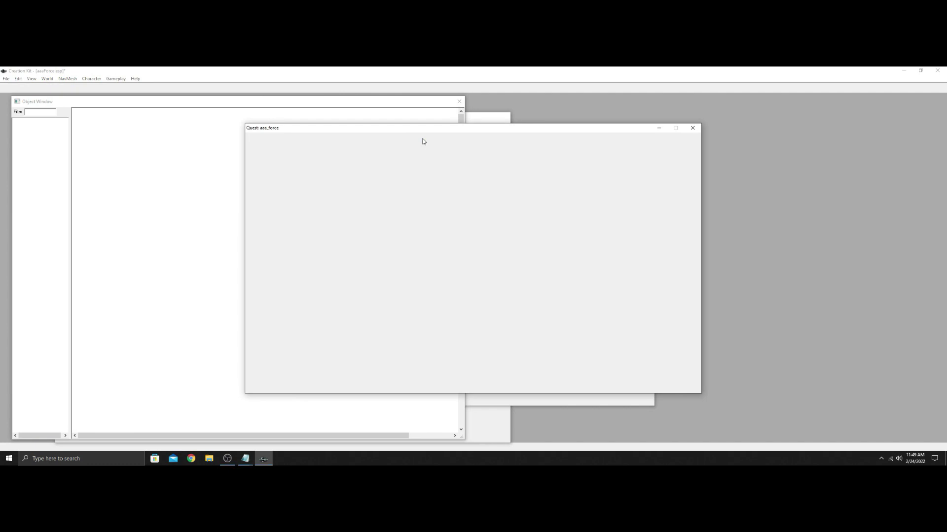
right_click(284, 197)
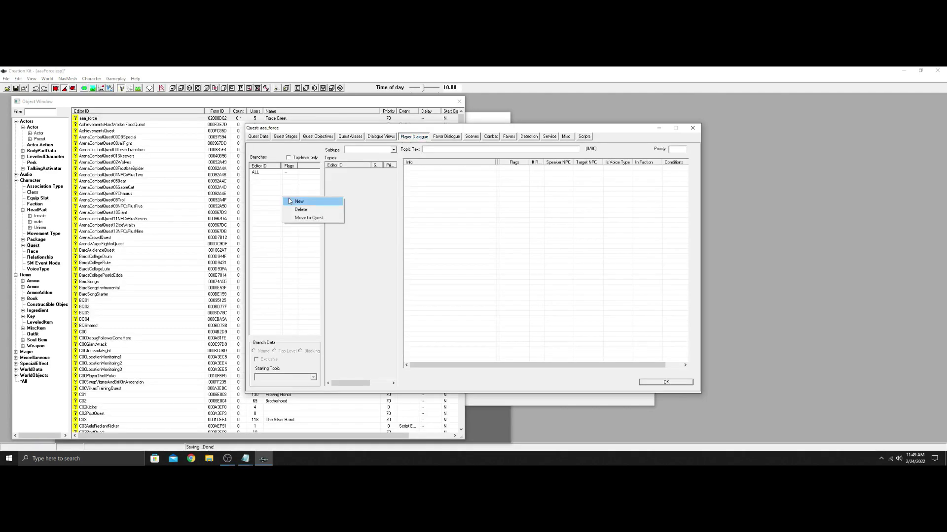
left_click(298, 201)
left_click(272, 152)
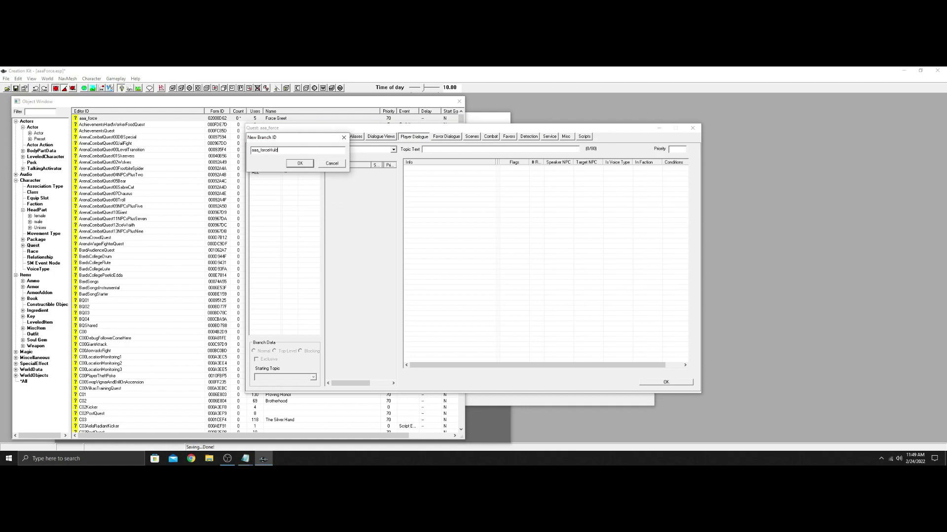
type("HuldaTalk")
left_click(299, 163)
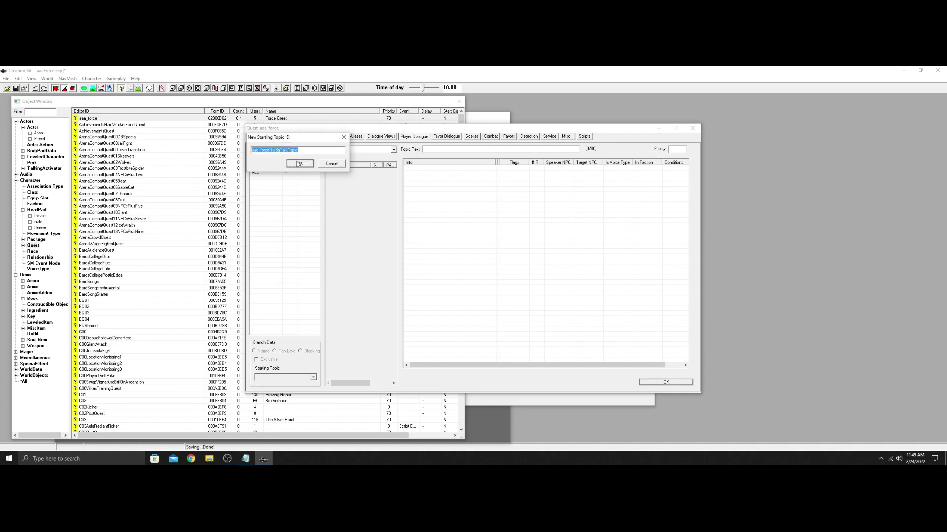
left_click(300, 163)
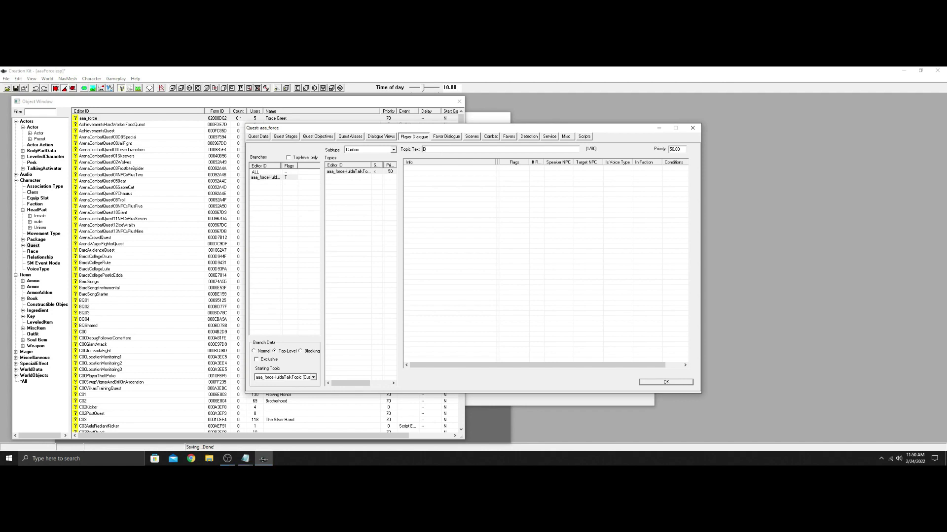
Set the topic text to 'Did you know that Saadia is a whore?', ignoring the spelling flag
type("Did you know that Saadia is a whore?")
left_click(441, 183)
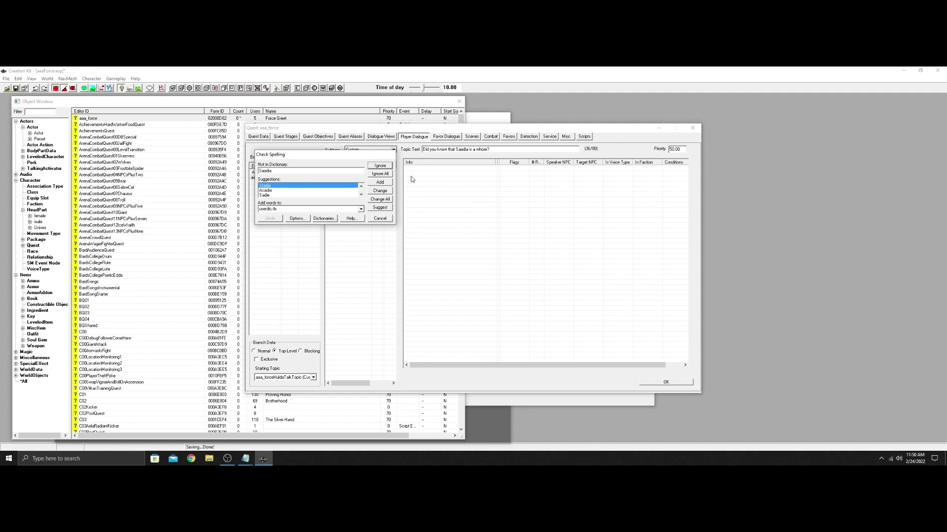
left_click(384, 164)
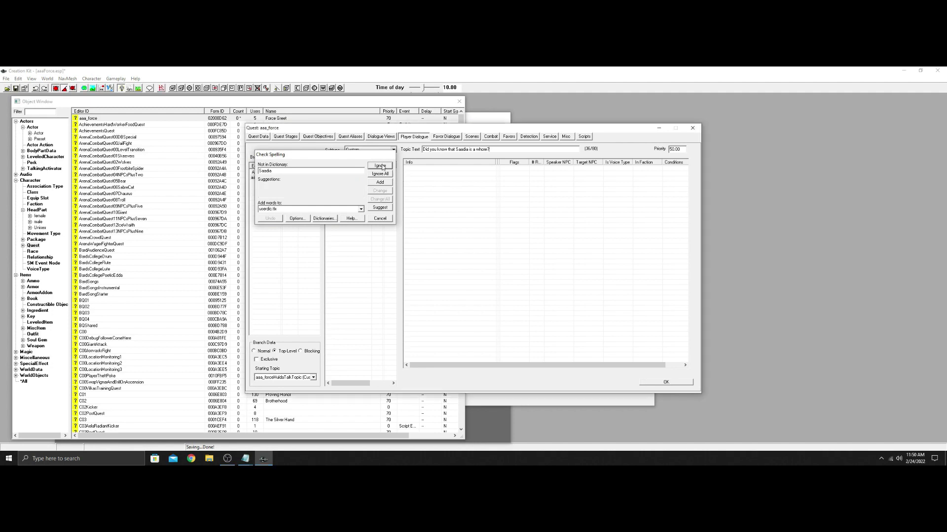
right_click(428, 181)
left_click(441, 183)
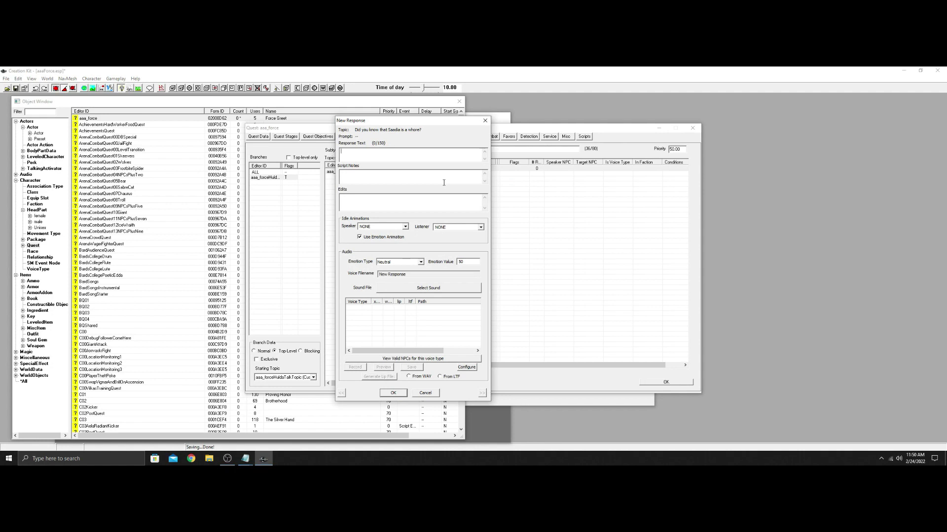
Enter the response text 'Thank you for bringing this to me attention!'
type("Thank you for bringing this to me attention!")
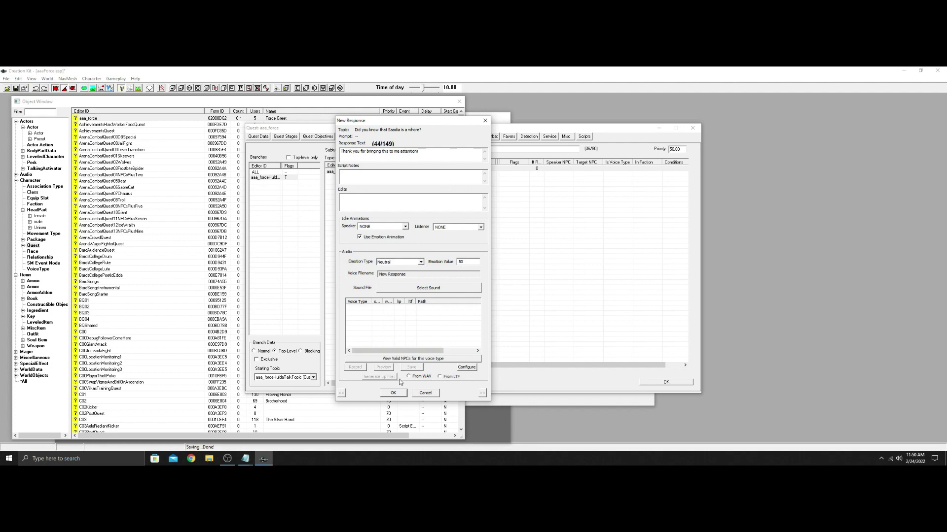
Mark the response as Goodbye and add the condition GetIsID Actor Hulda == 1
left_click(391, 394)
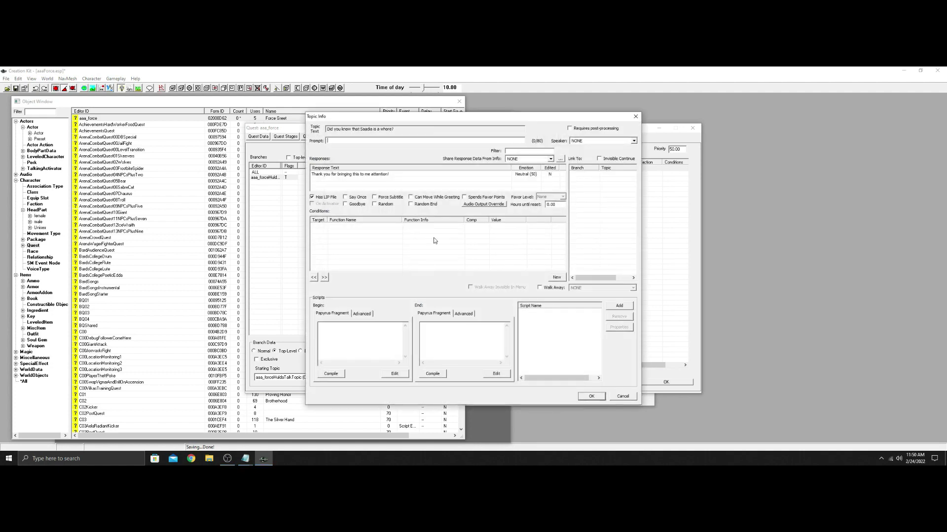
left_click(345, 205)
right_click(362, 236)
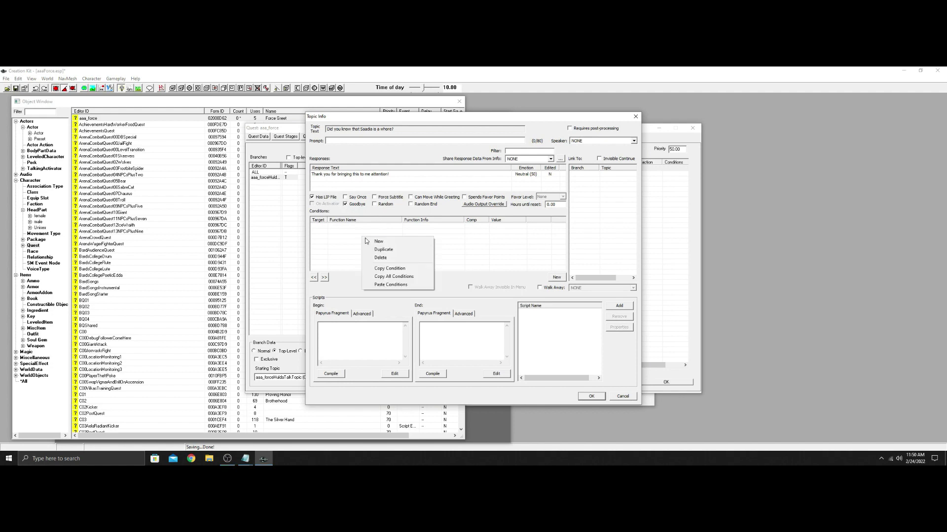
left_click(371, 243)
left_click(423, 271)
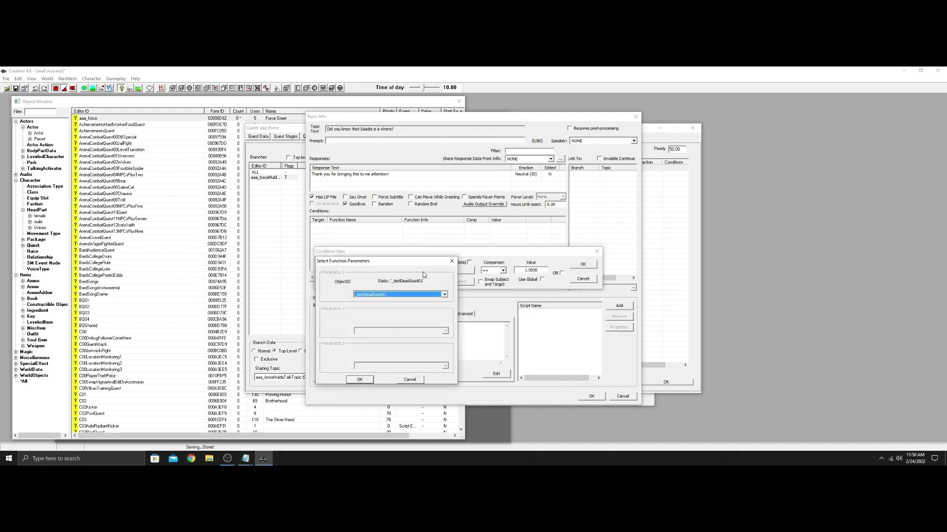
type("hula")
left_click(354, 381)
left_click(583, 265)
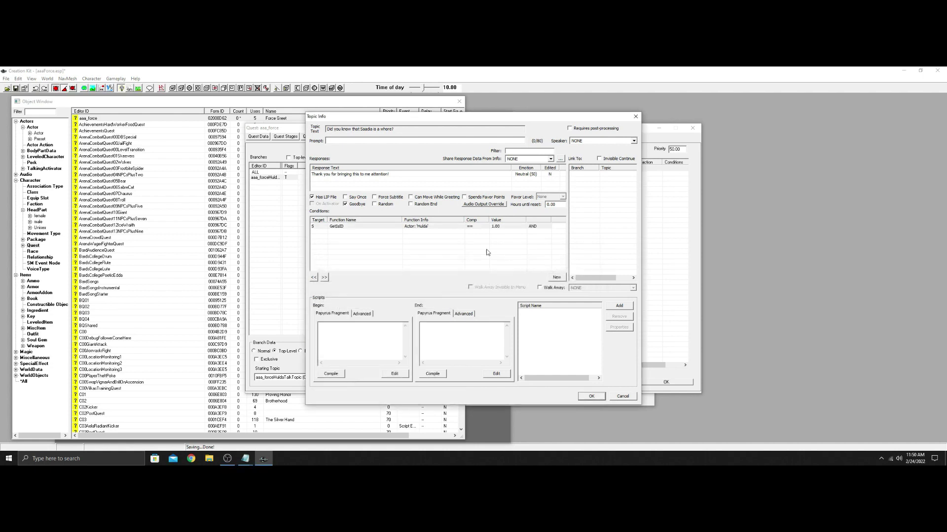
Add the condition GetStage Quest aaa_force == 0
right_click(441, 245)
left_click(454, 250)
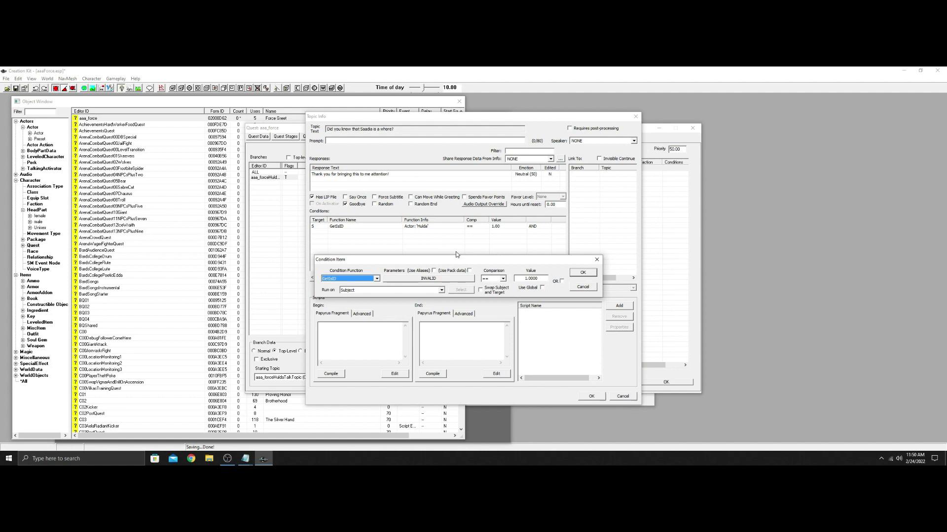
type("GetStage")
left_click(435, 279)
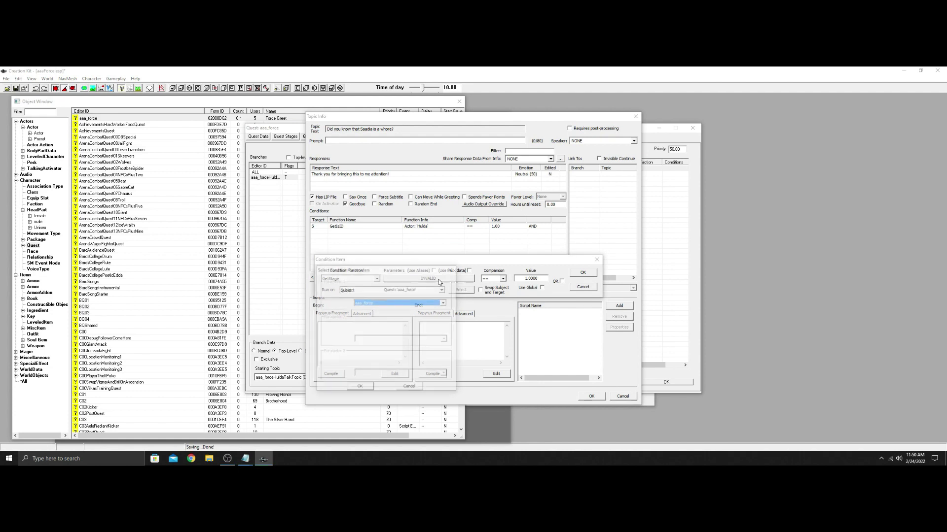
left_click(359, 388)
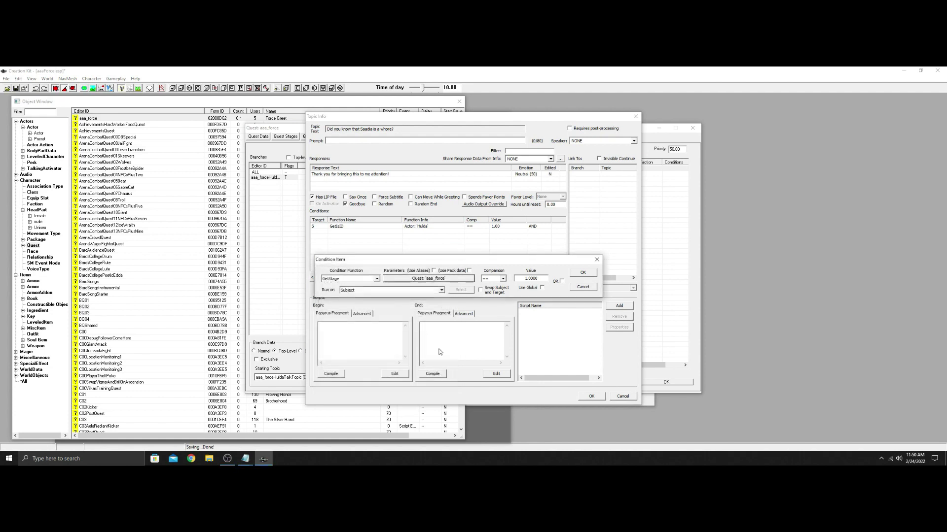
left_click(527, 279)
key("BackSpace")
type("0")
left_click(581, 272)
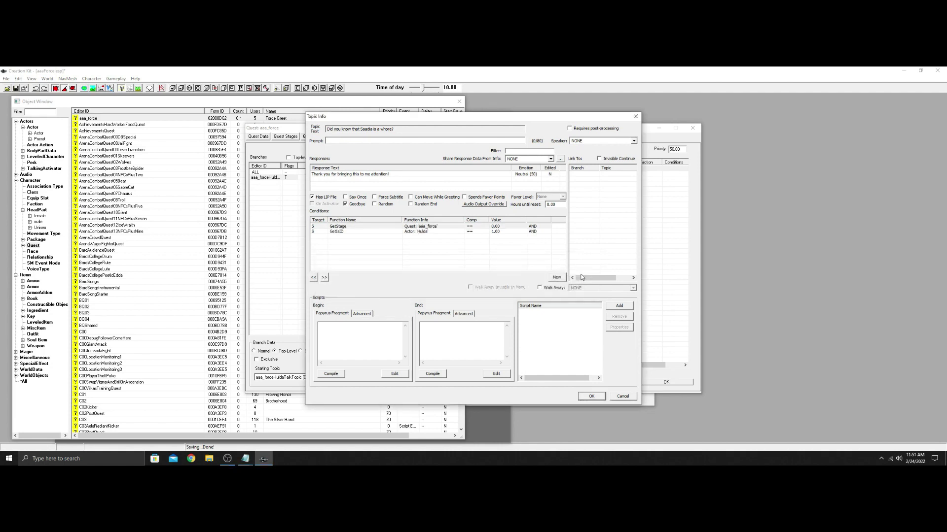
Copy the response's conditions, then paste GetOwningQuest().SetStage(10) into the End fragment and compile
right_click(407, 240)
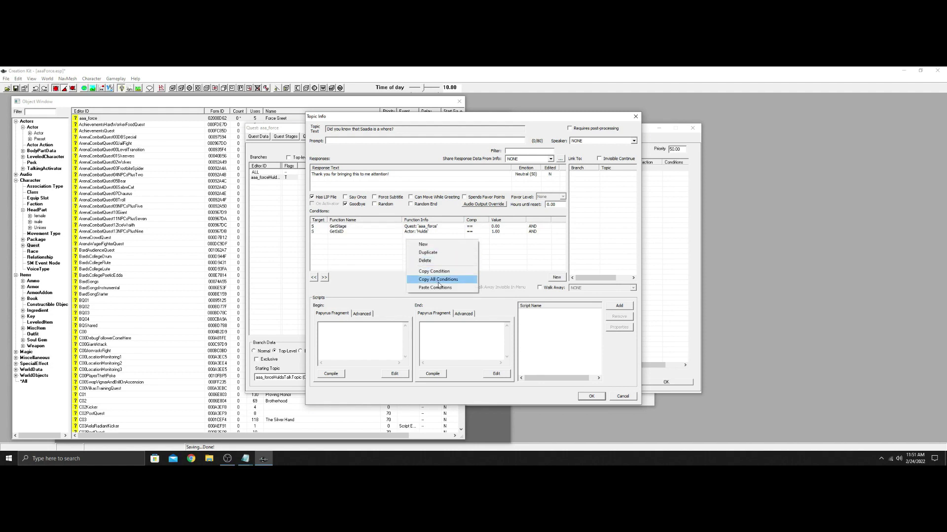
left_click(439, 283)
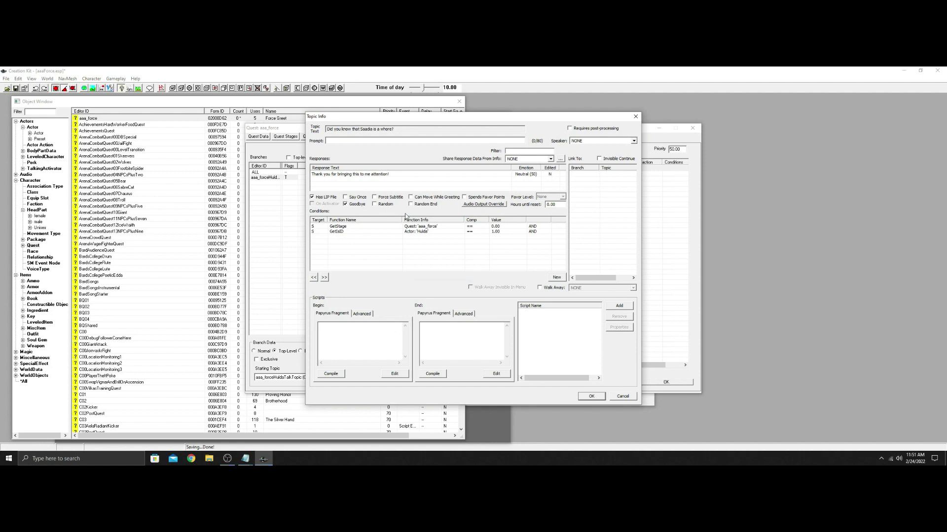
left_click(250, 460)
left_click(225, 428)
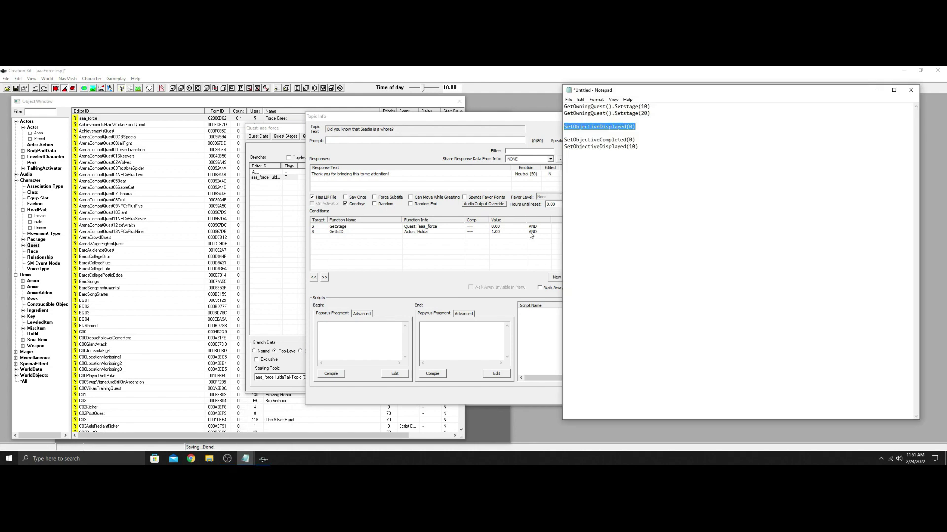
left_click_drag(651, 106, 564, 106)
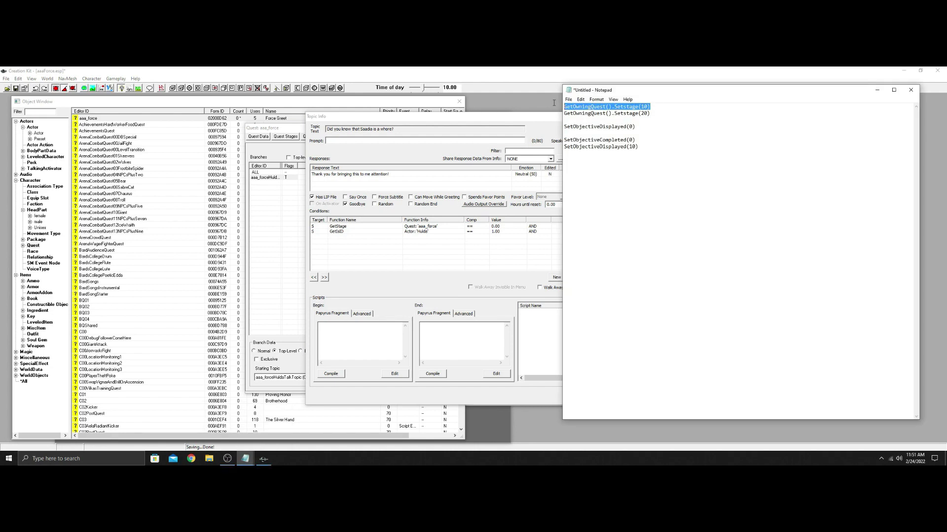
right_click(598, 106)
left_click(619, 133)
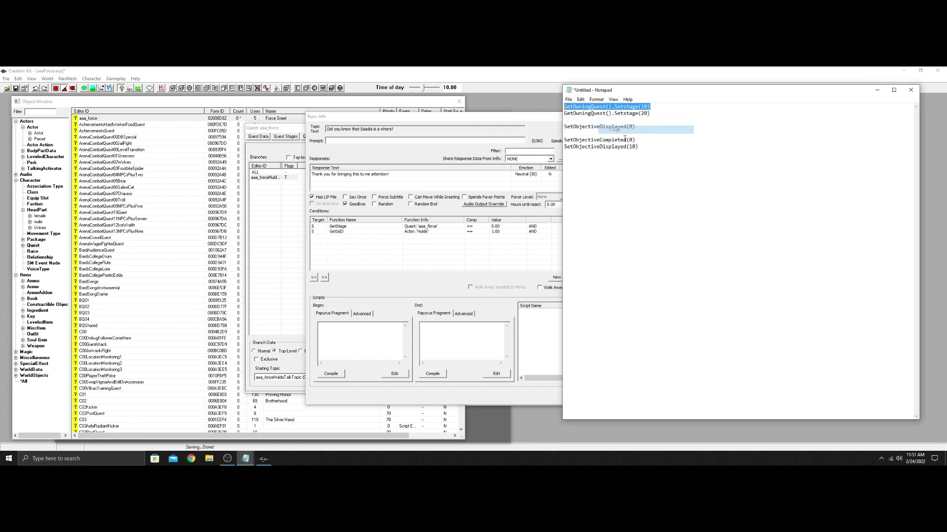
right_click(455, 333)
left_click(474, 365)
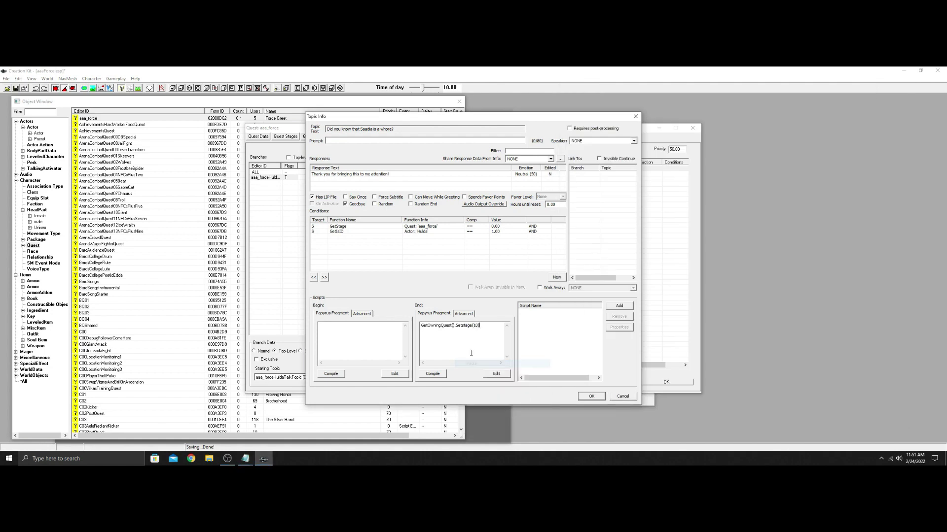
left_click(432, 374)
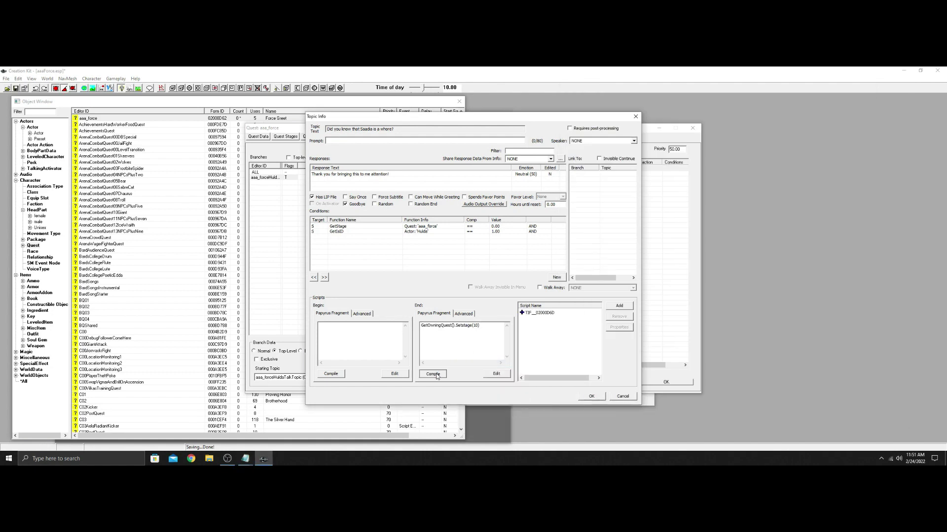
Rename the compiled script with an 'aaa' prefix to aaaTIF__02000D6D
left_click(435, 363)
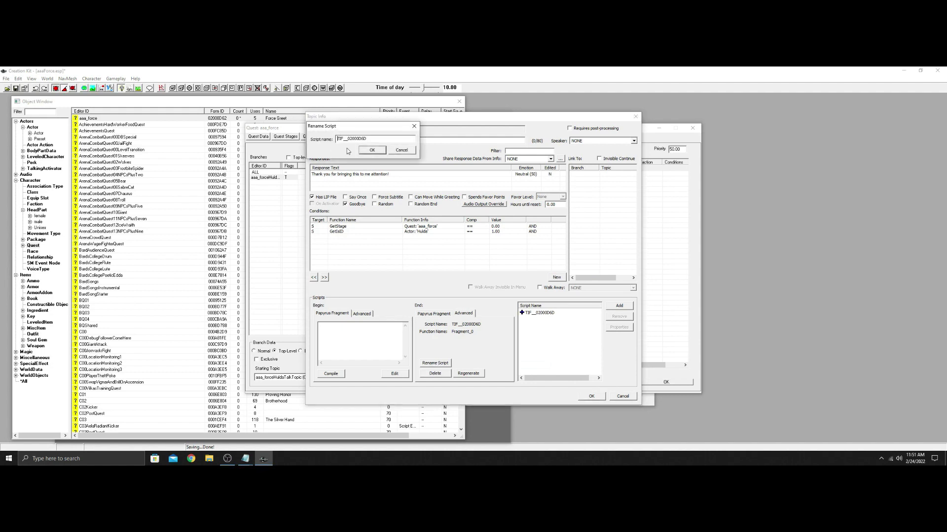
type("aaa")
left_click(371, 152)
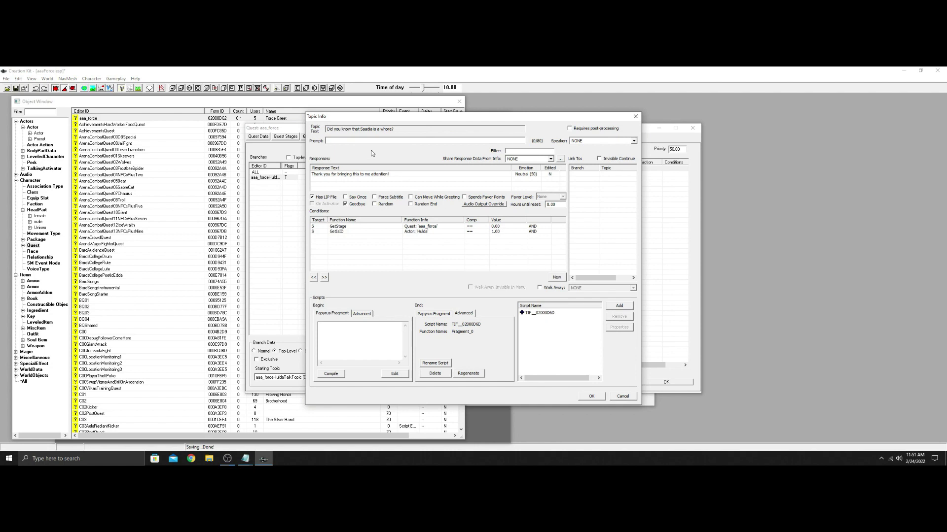
Close the Hulda response and create branch aaa_forceSaadiah with topic aaa_forceSaadiahTopic
left_click(592, 397)
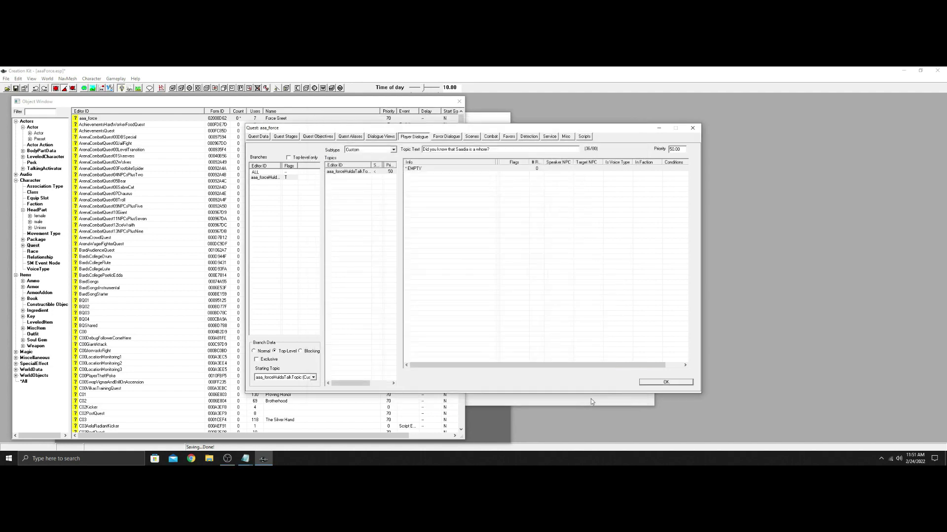
right_click(267, 200)
left_click(283, 202)
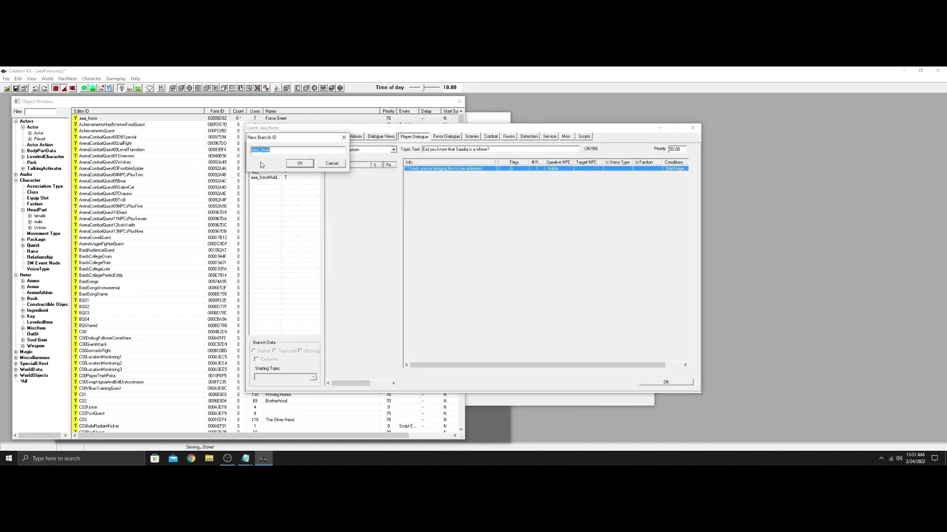
left_click(283, 150)
left_click(299, 163)
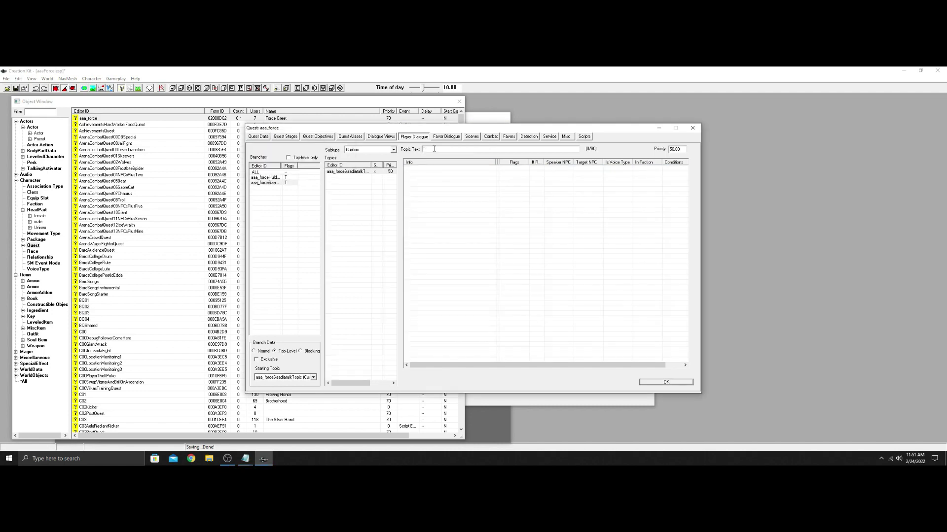
right_click(423, 183)
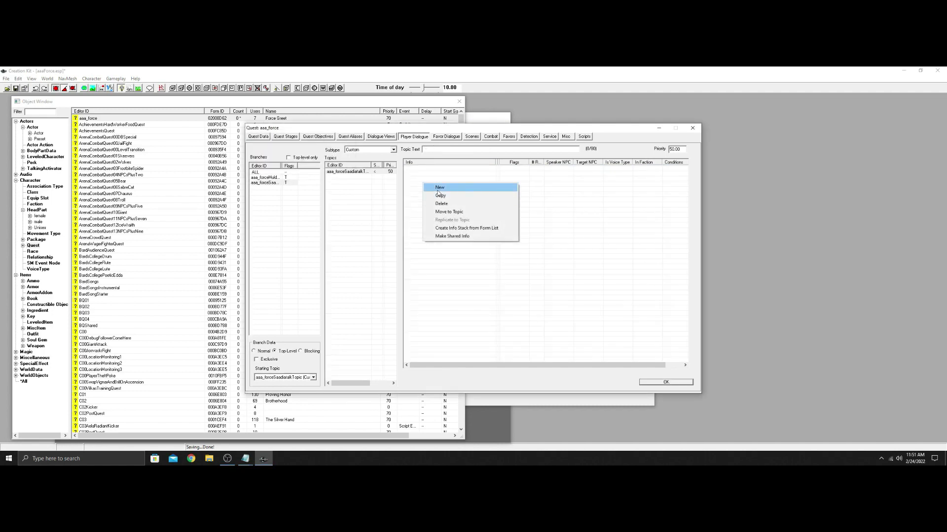
Add the response 'What did you just say about me?' and paste in the copied conditions
left_click(438, 190)
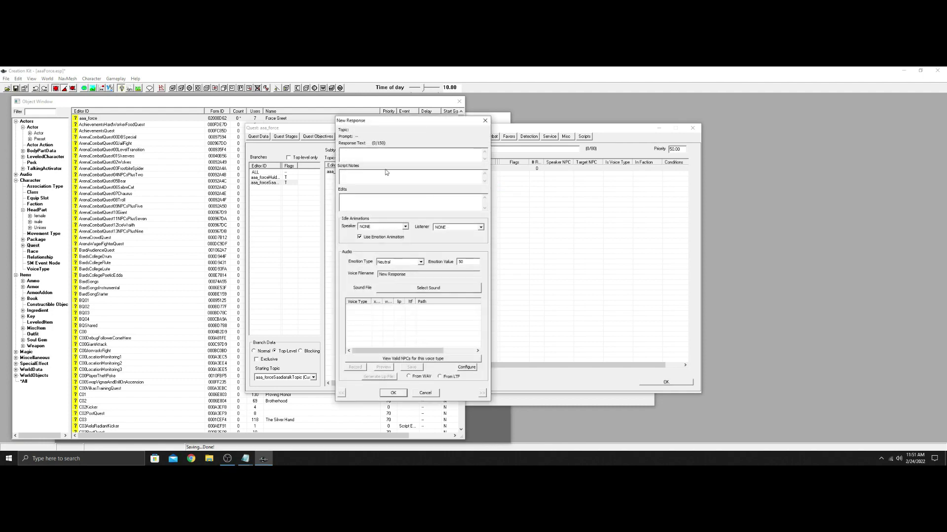
type("What did you just say about me?")
left_click(394, 395)
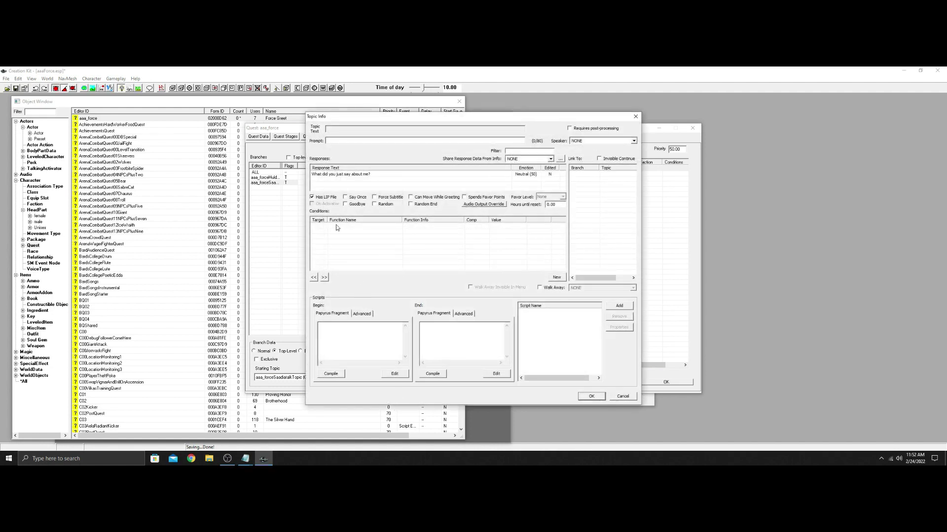
right_click(378, 230)
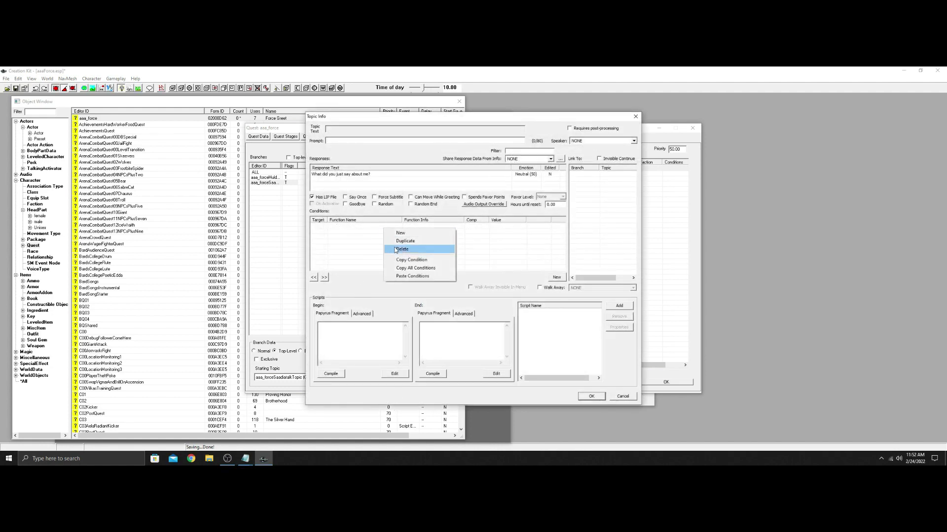
left_click(400, 278)
Change the pasted conditions to GetIsID Saadia and GetStage 10
double_click(413, 237)
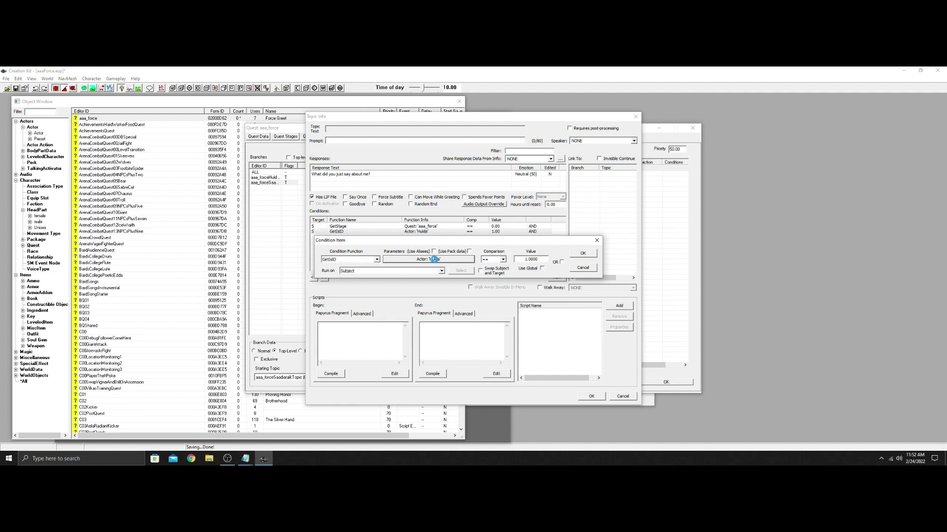
left_click(434, 259)
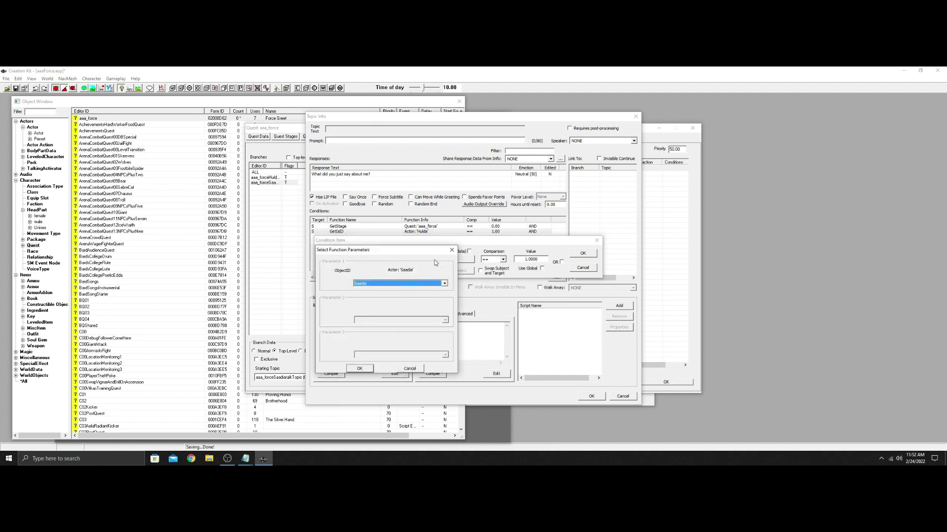
left_click(359, 369)
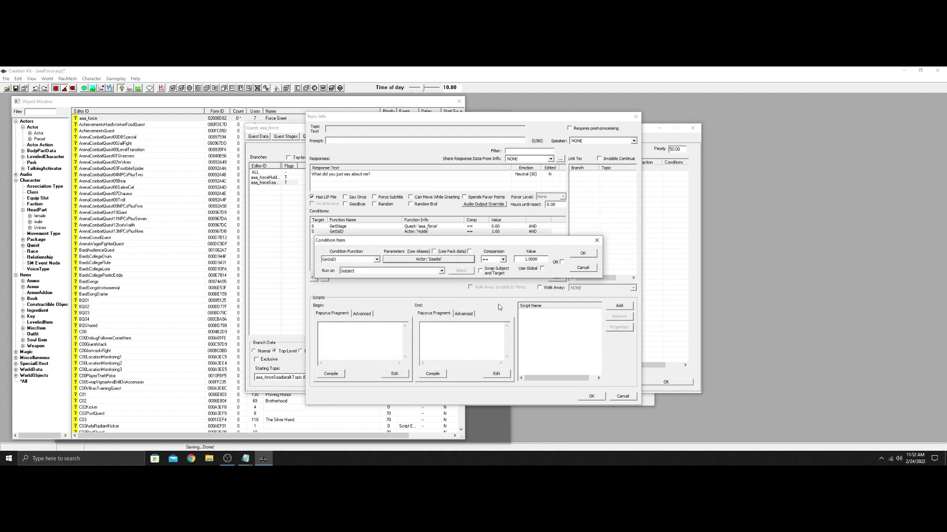
left_click(579, 253)
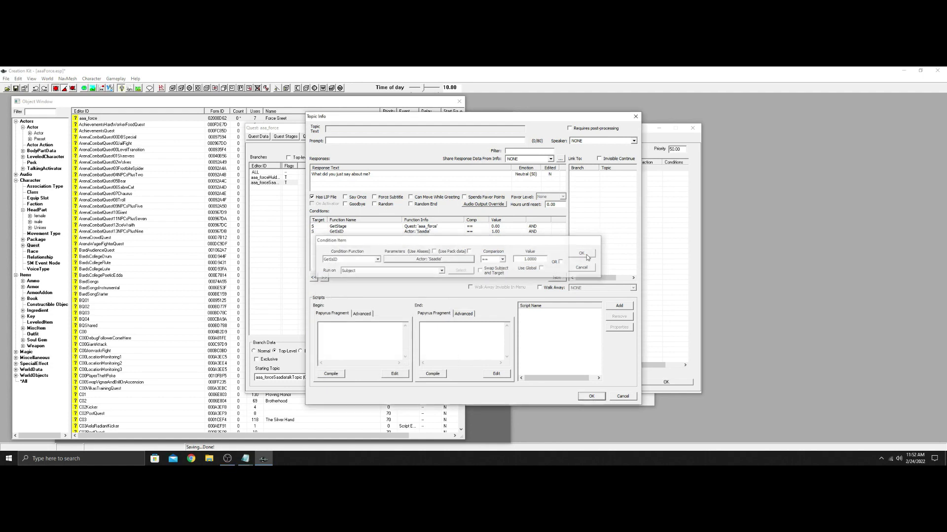
double_click(467, 227)
left_click(525, 251)
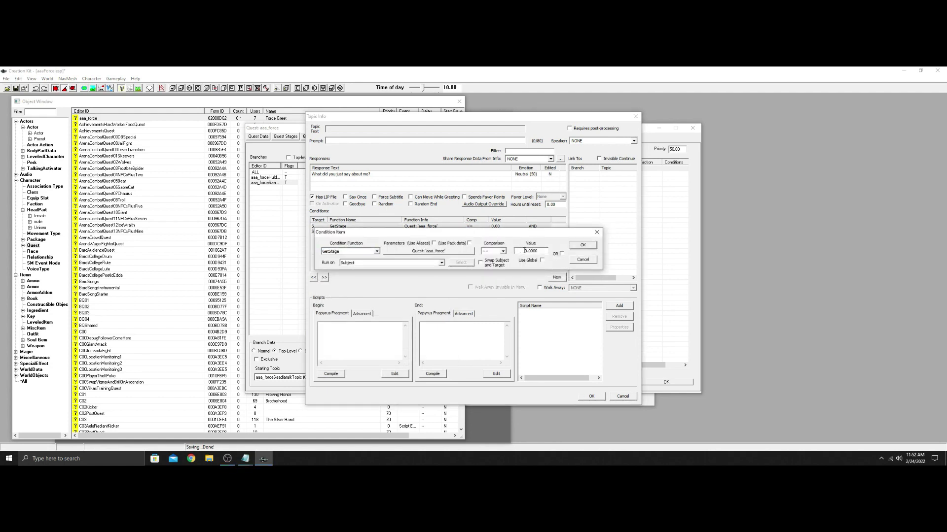
type("1")
left_click(583, 246)
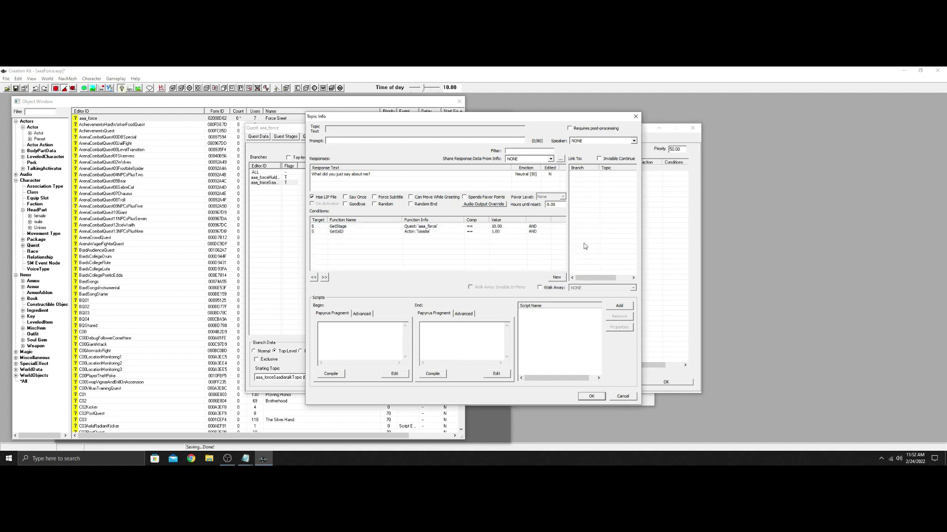
left_click(591, 396)
Copy the editor ID of the existing Saadia talk topic
left_click(351, 178)
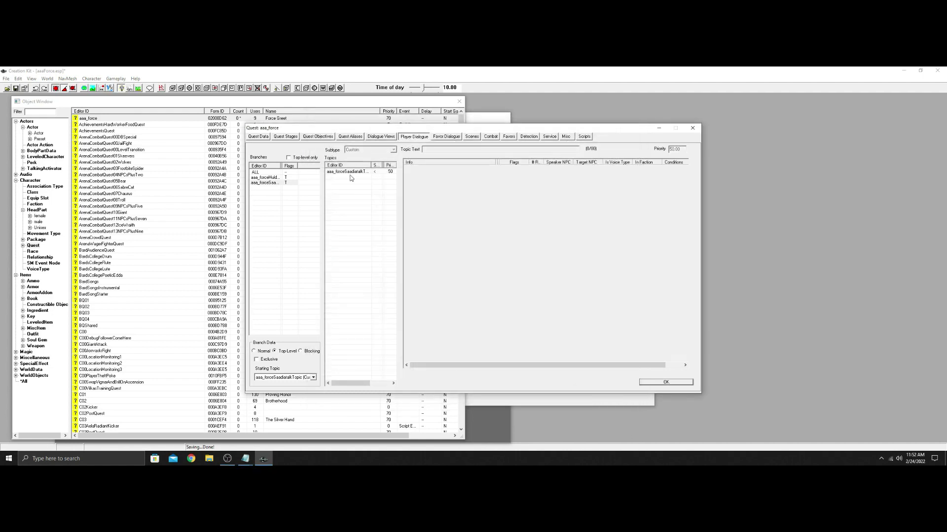
left_click(358, 173)
left_click(359, 176)
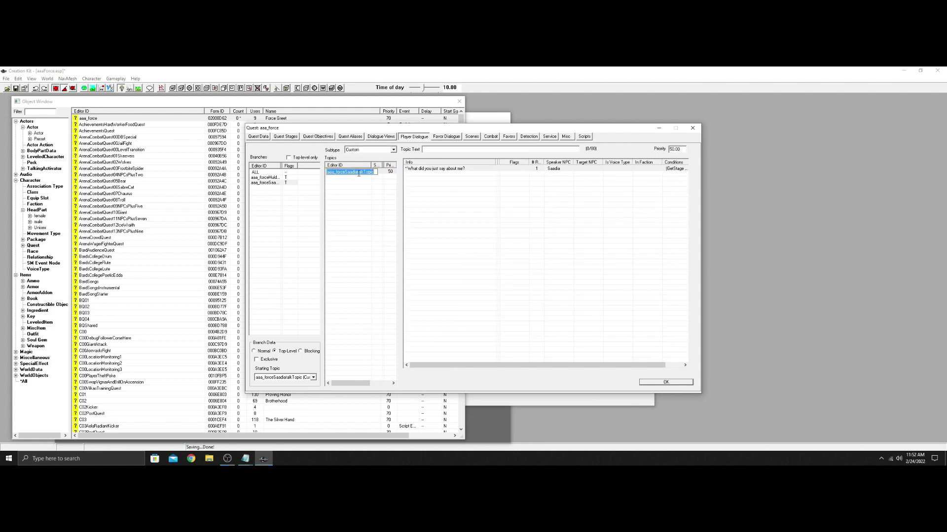
right_click(358, 174)
left_click(355, 197)
Create topic aaa_forceSaadiatalkTopic2 and start a new response for it
right_click(355, 196)
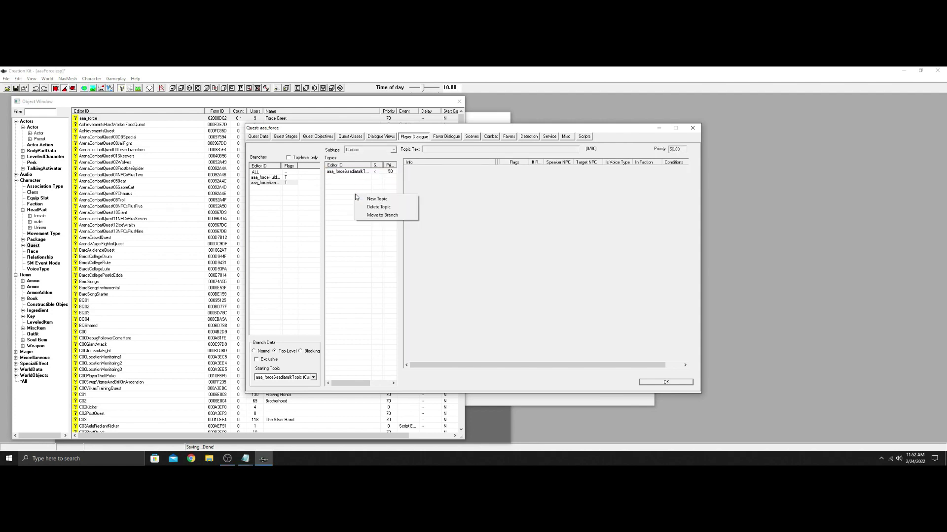
left_click(368, 197)
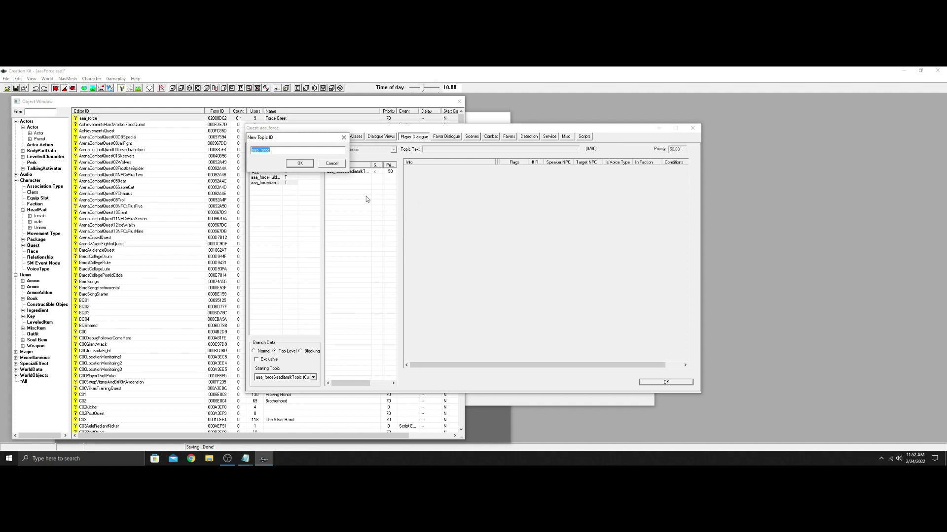
key("ctrl+v")
type("2")
left_click(305, 164)
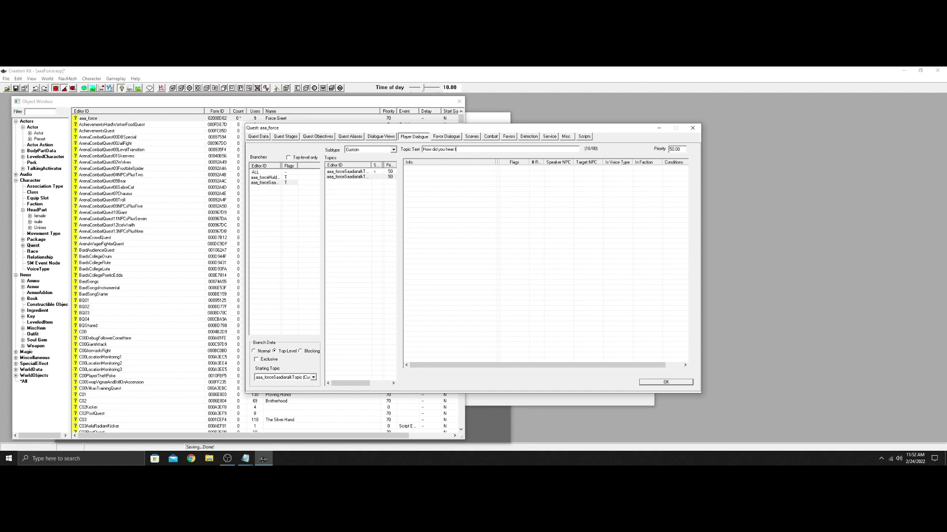
right_click(480, 174)
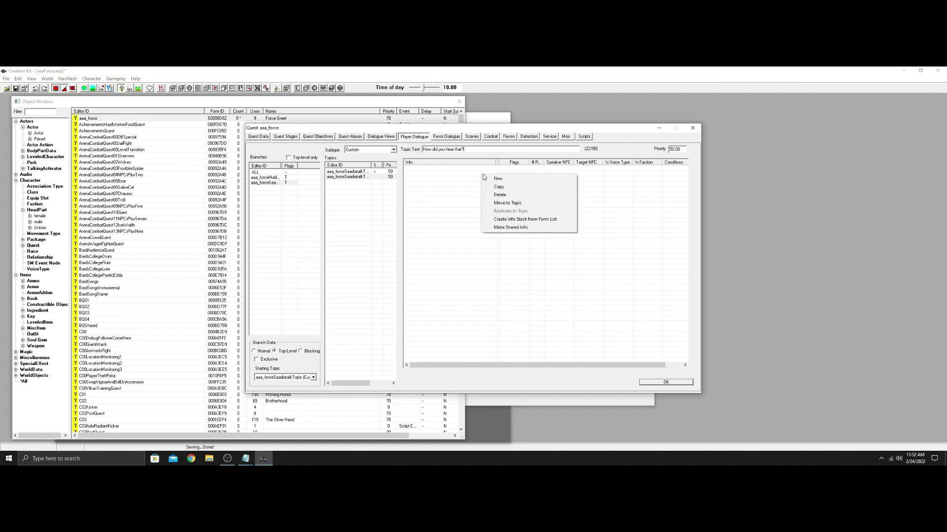
left_click(490, 177)
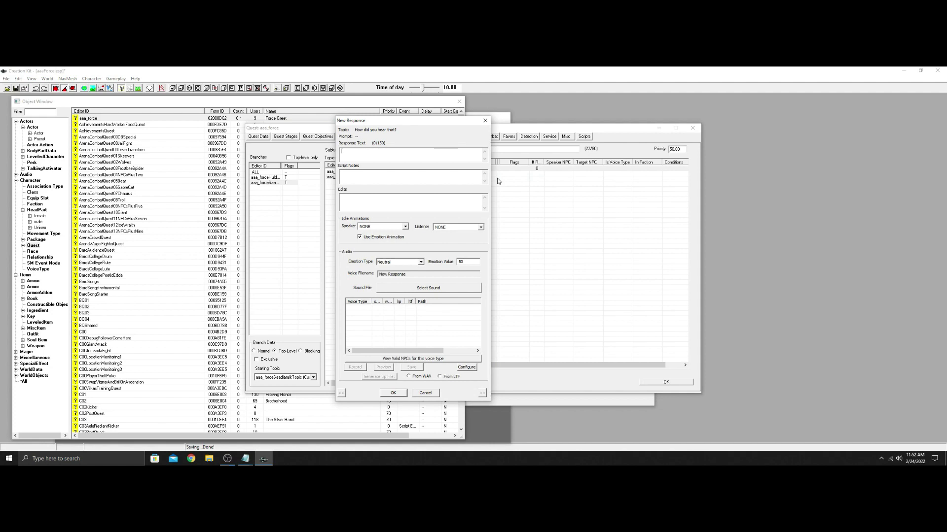
Save the response "I'm always listening." and clear the mistakenly pasted end-fragment text
type("I'm always listening.")
left_click(393, 395)
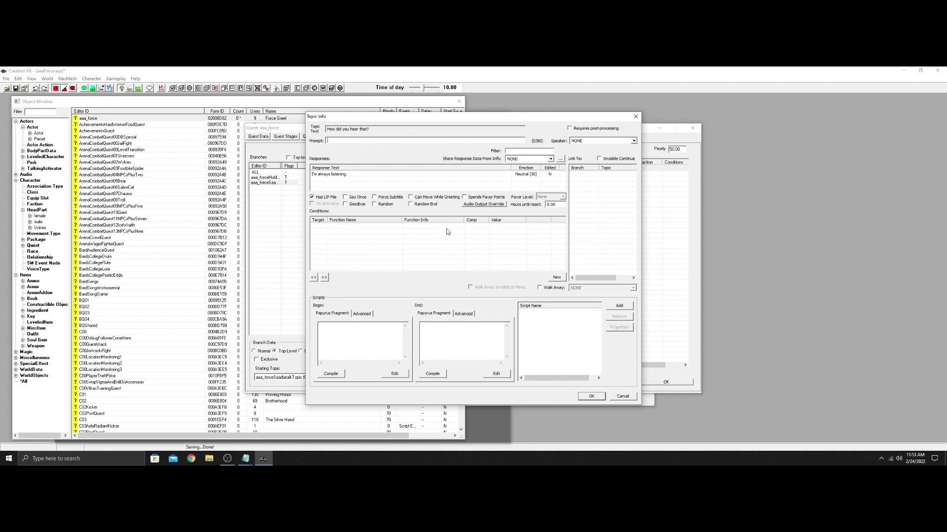
right_click(423, 327)
left_click(443, 360)
left_click_drag(468, 326, 396, 323)
key("ctrl+x")
Paste GetOwningQuest().Setstage(20) from Notepad into the response's end fragment
mouse_move(246, 460)
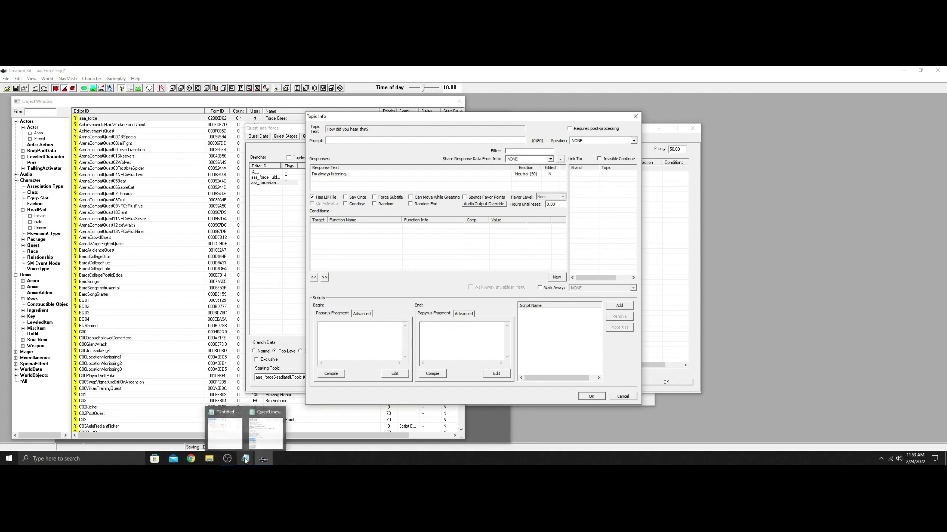
left_click(225, 428)
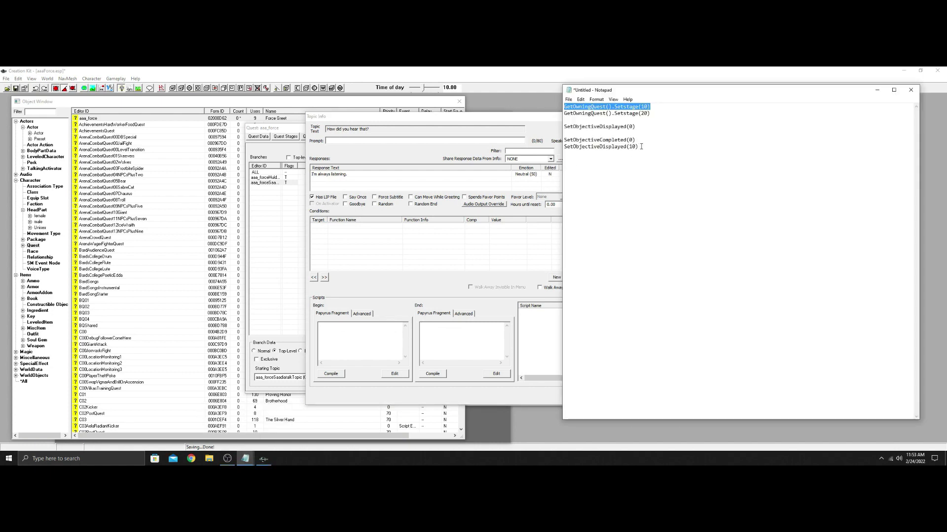
left_click_drag(651, 114, 564, 113)
right_click(607, 117)
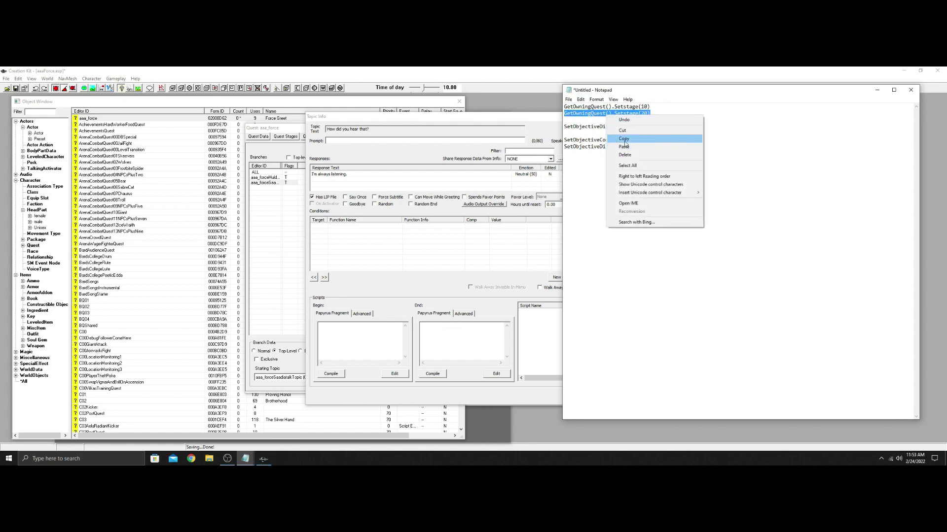
left_click(624, 141)
left_click(436, 326)
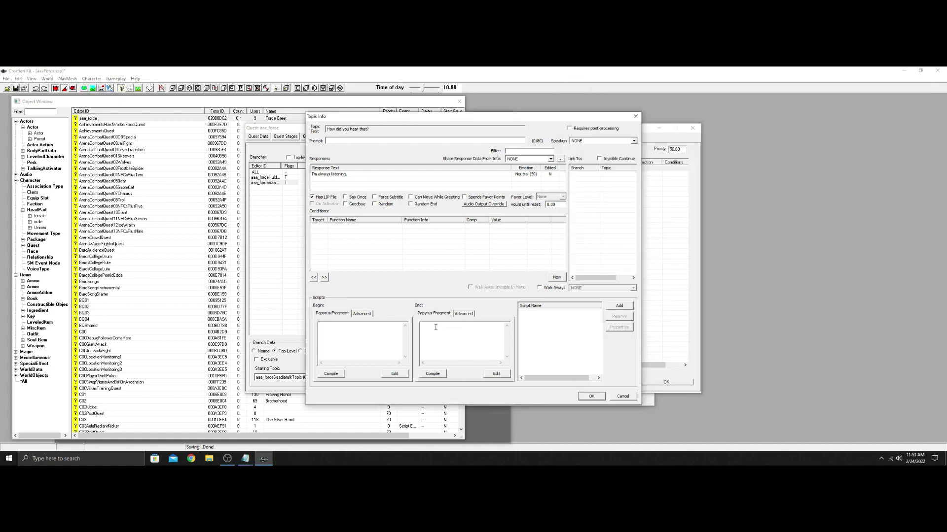
key("ctrl+v")
Compile the script, rename it to aaaTIF__02000D72, and mark the response Goodbye
left_click(432, 374)
left_click(459, 314)
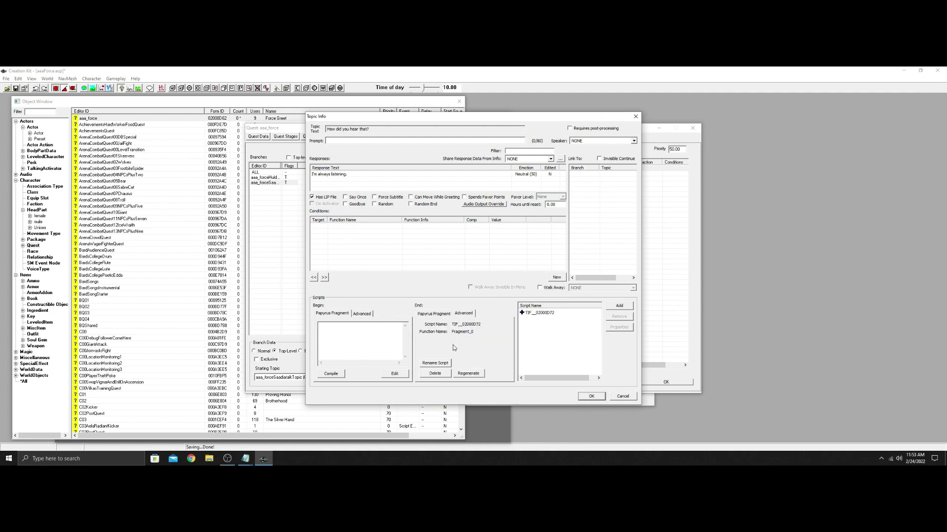
left_click(434, 363)
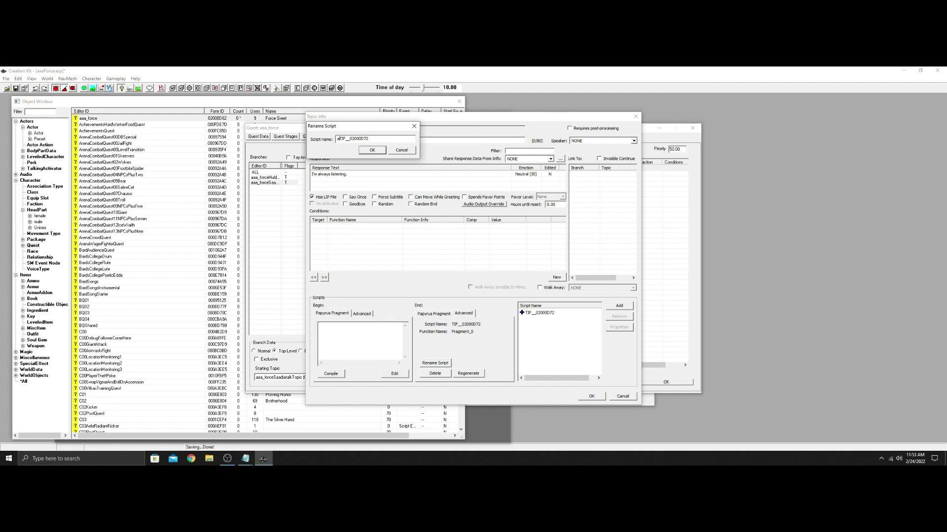
left_click(368, 150)
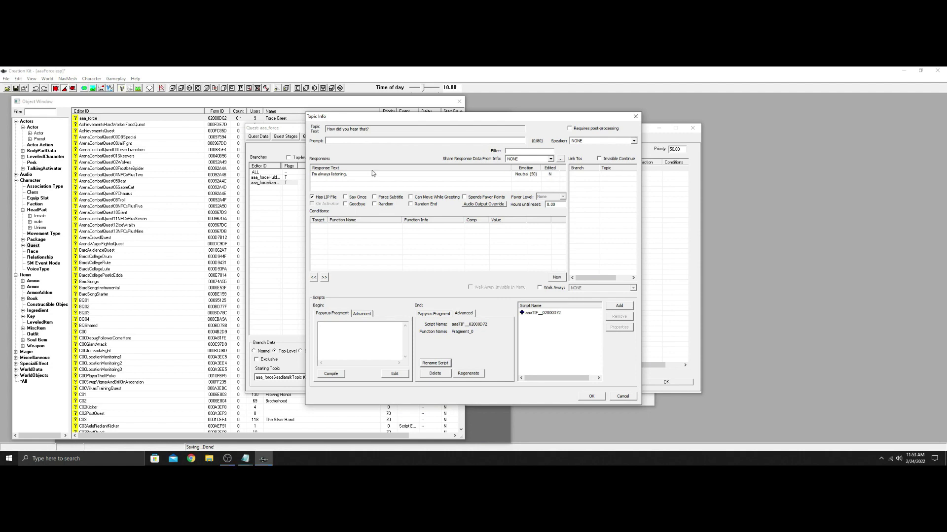
left_click(349, 206)
Link "What did you just say about me?" to aaa_forceSaadiatalkTopic2 and make the branch Normal
left_click(591, 397)
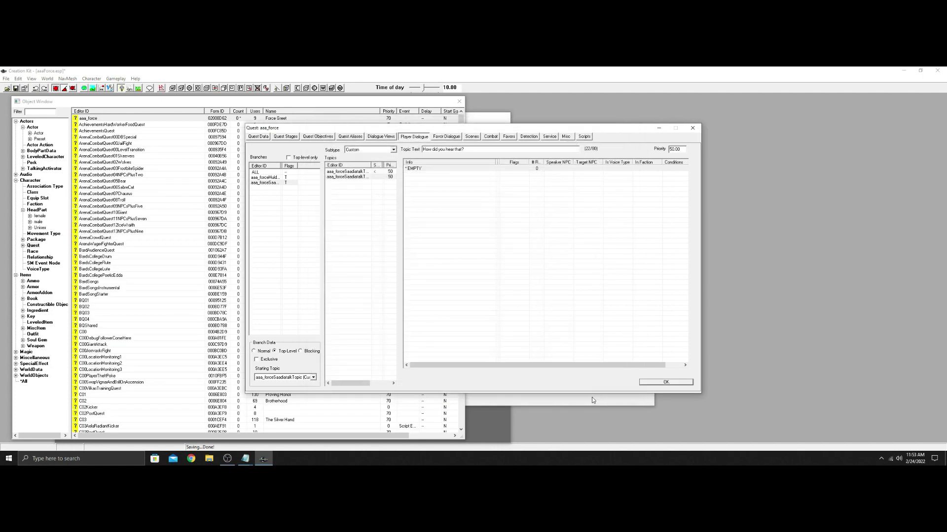
left_click(361, 171)
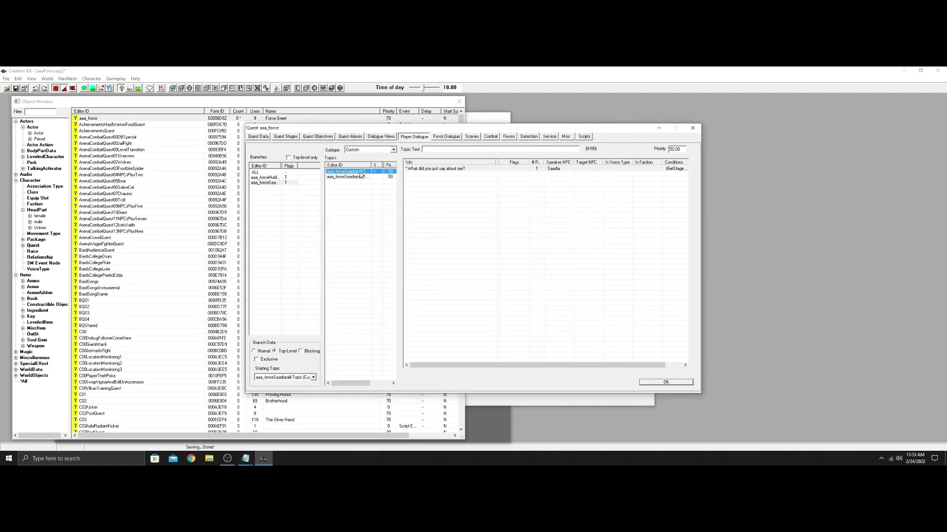
double_click(483, 169)
right_click(575, 193)
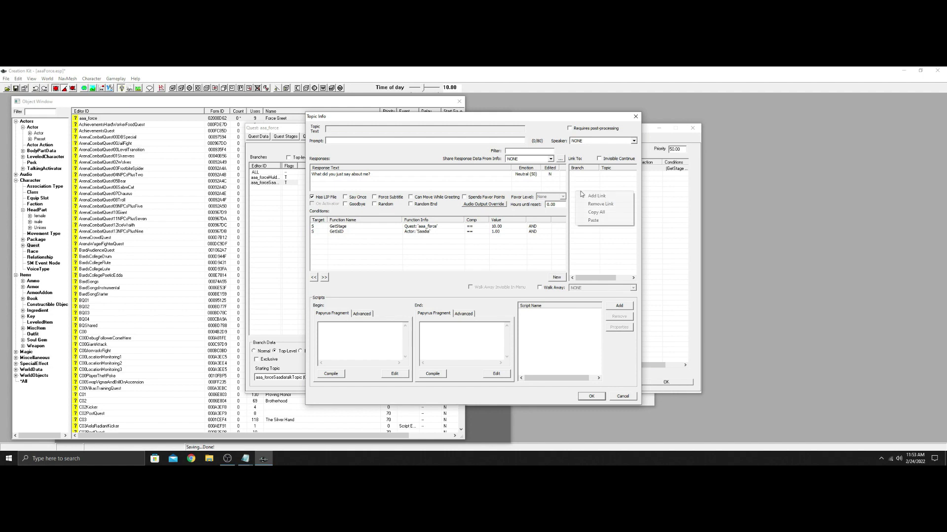
left_click(592, 197)
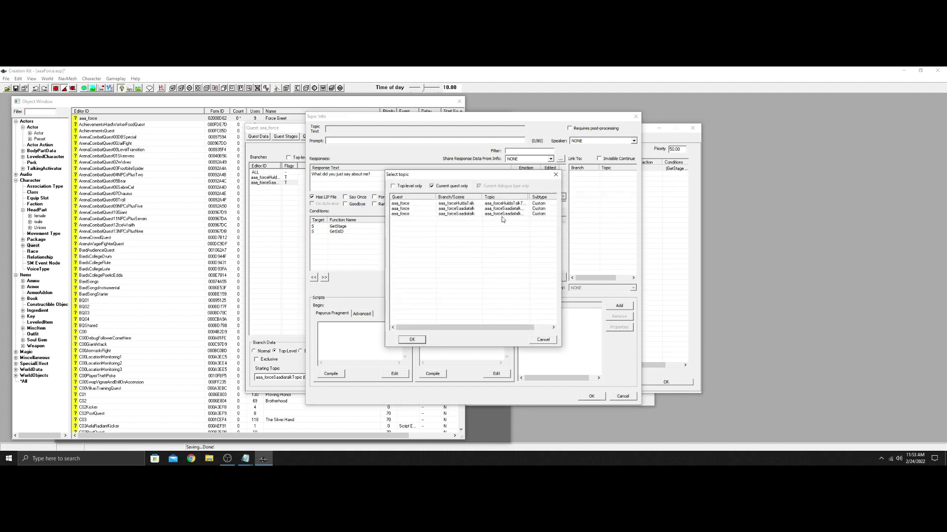
left_click_drag(526, 197, 545, 197)
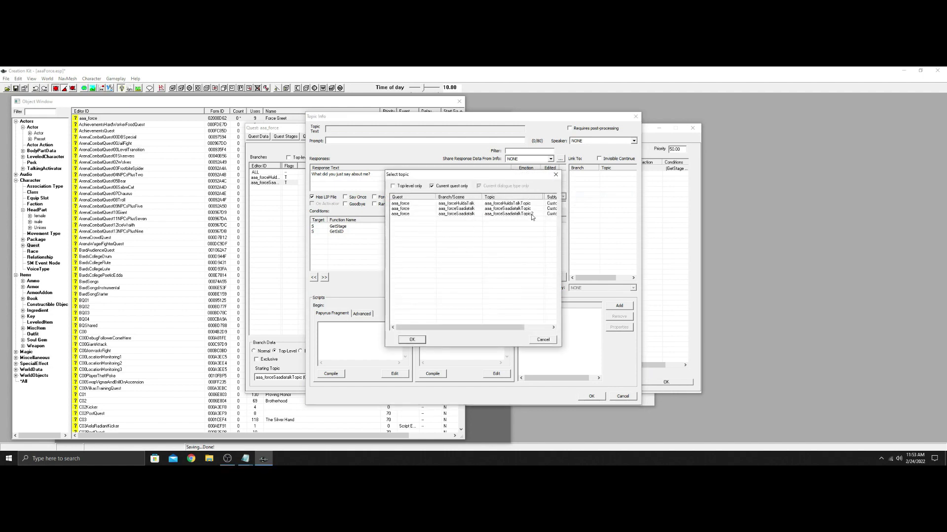
left_click(535, 214)
left_click(412, 340)
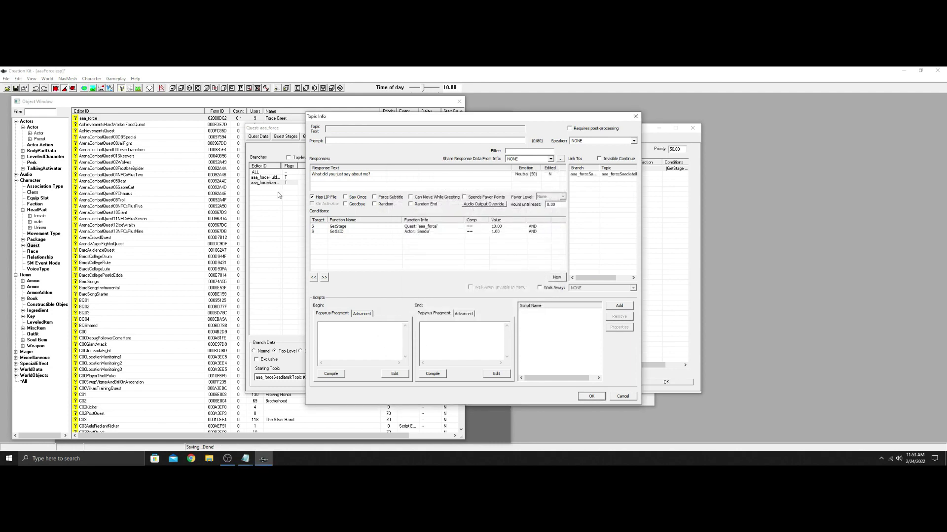
left_click(588, 395)
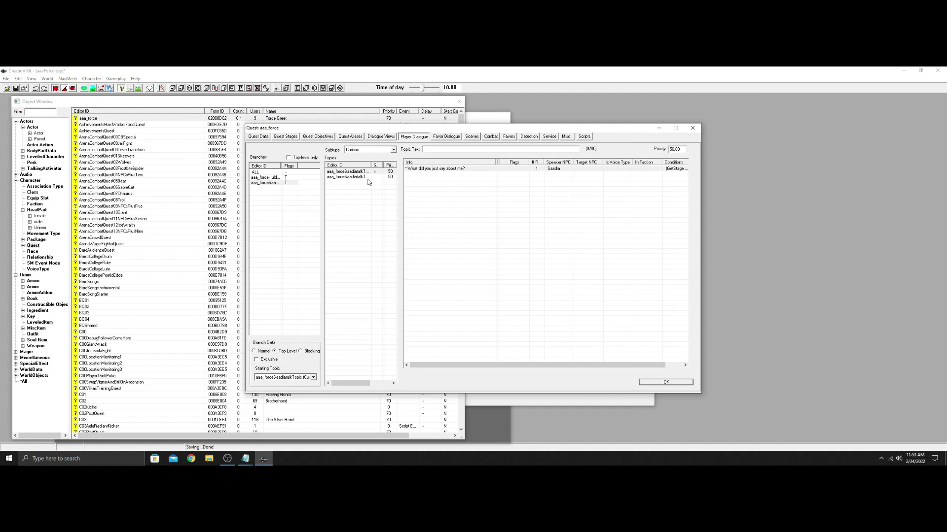
left_click(255, 353)
In akSaadia's aaa_ForceSaadiaNow package, set the Topic value to aaa_forceSaadiatalkTopic
left_click(350, 137)
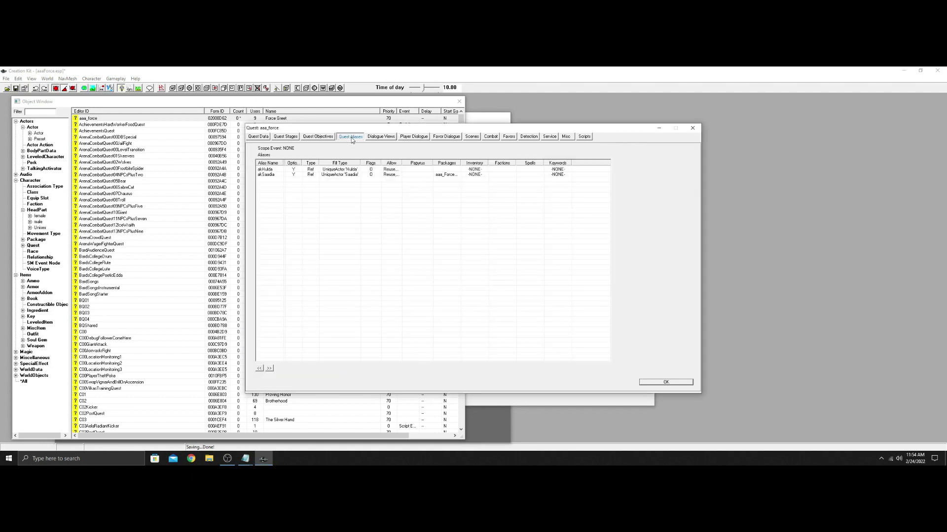
double_click(311, 174)
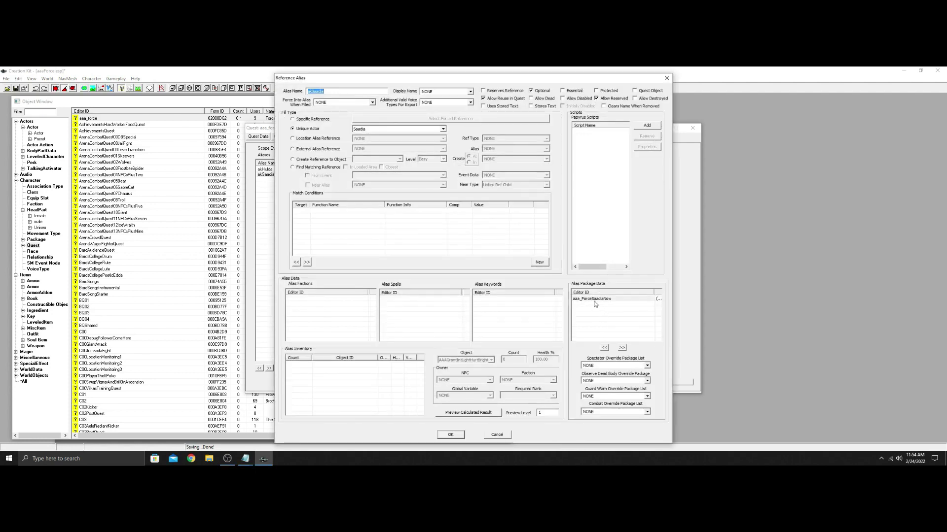
double_click(594, 299)
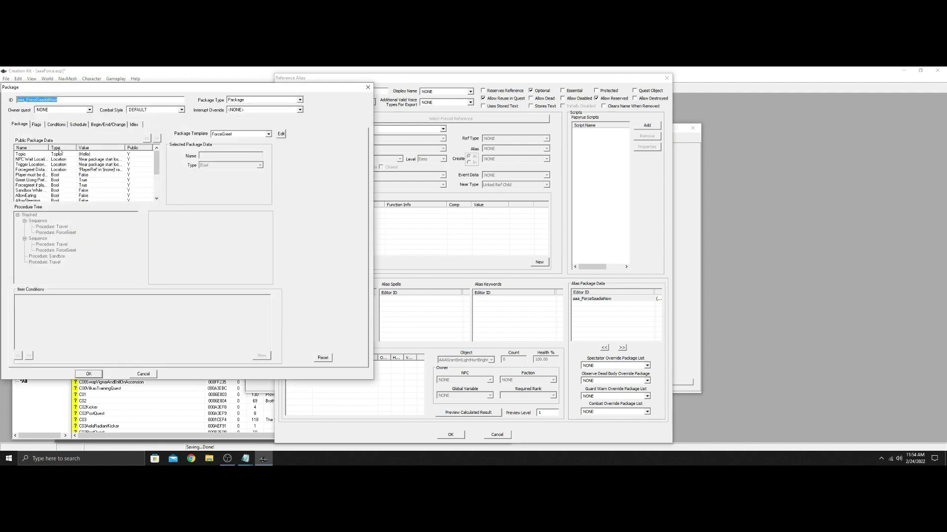
left_click(60, 156)
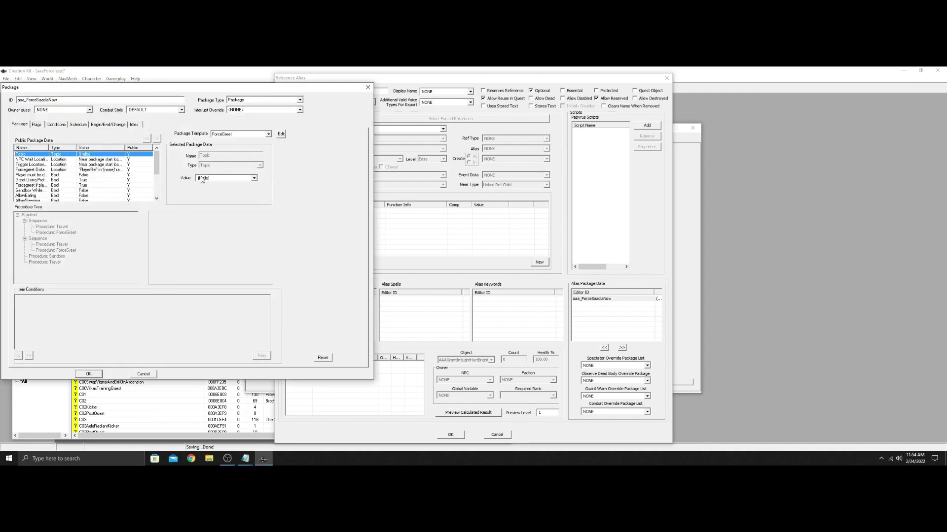
left_click(254, 178)
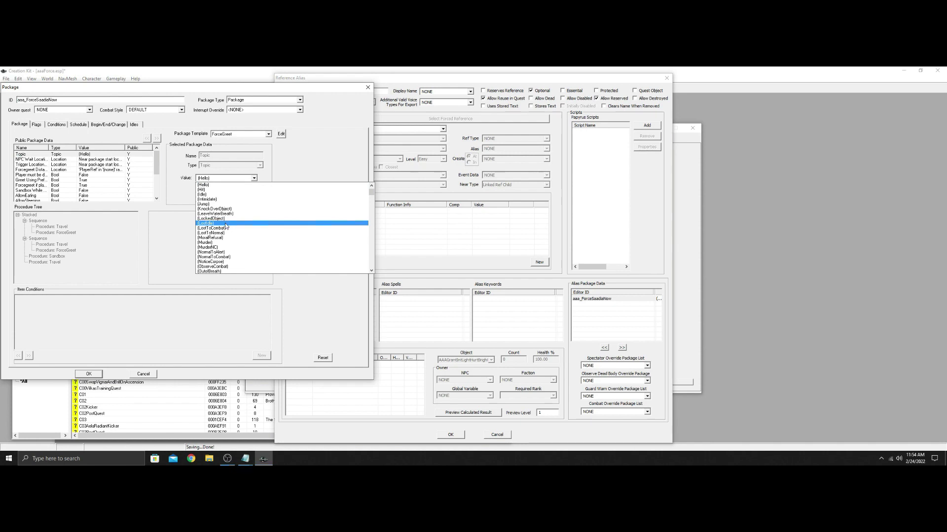
key("a")
scroll(237, 227, "down", 2)
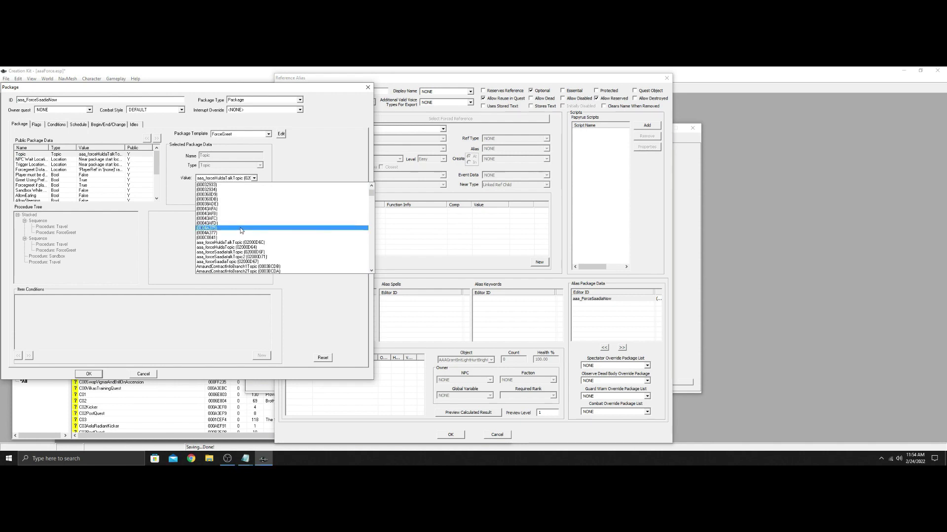
left_click(235, 253)
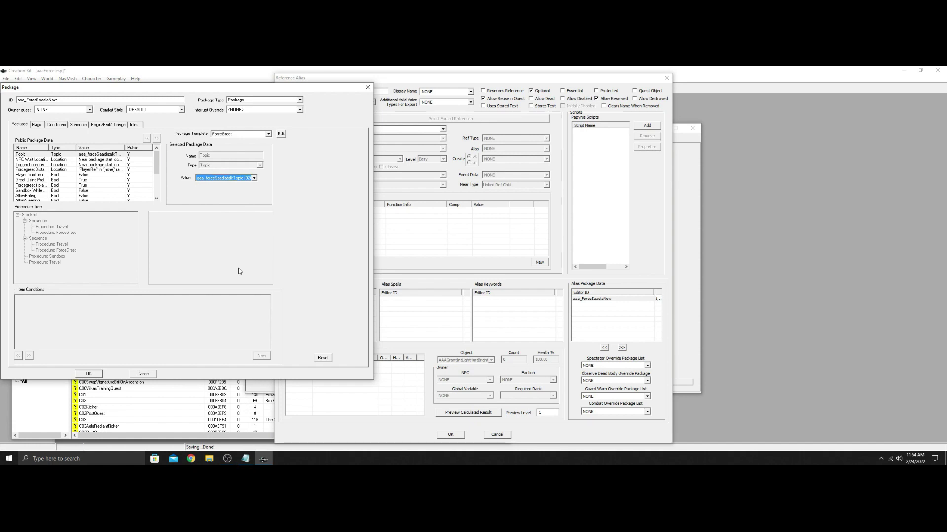
left_click(110, 159)
left_click(111, 160)
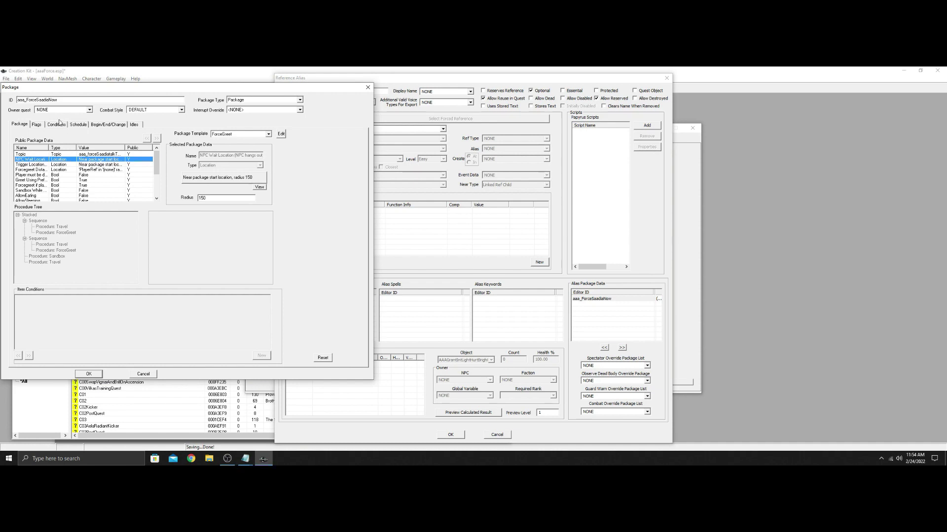
Add a package condition GetStage aaa_force >= 10
left_click(59, 125)
right_click(94, 149)
left_click(102, 154)
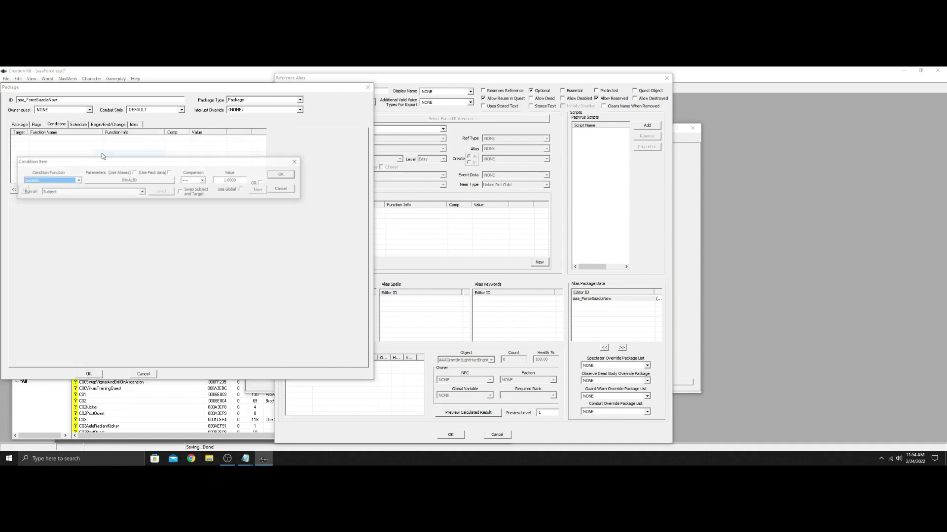
type("geta")
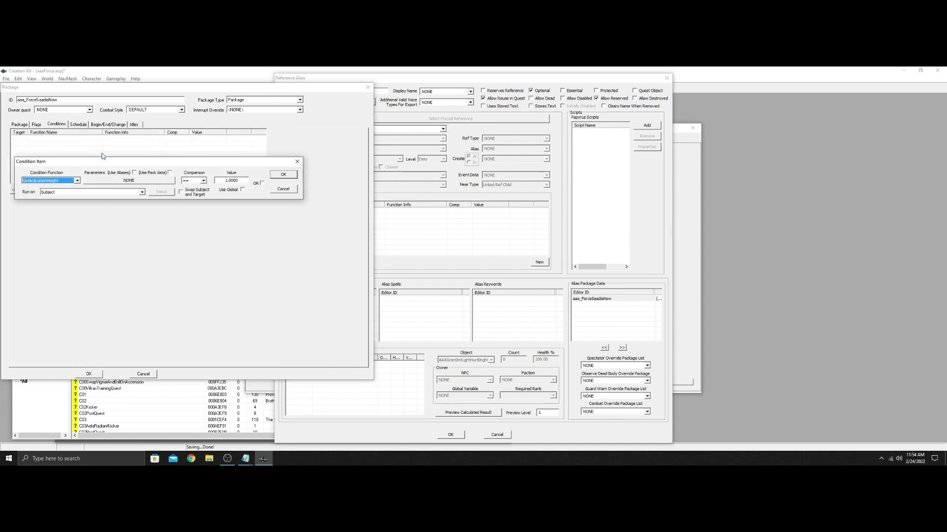
type("getst")
left_click(134, 181)
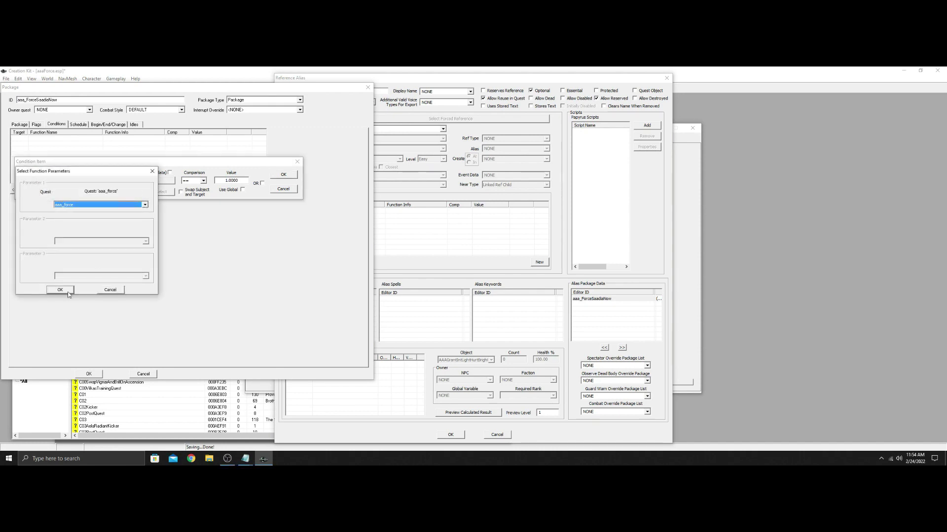
left_click(60, 290)
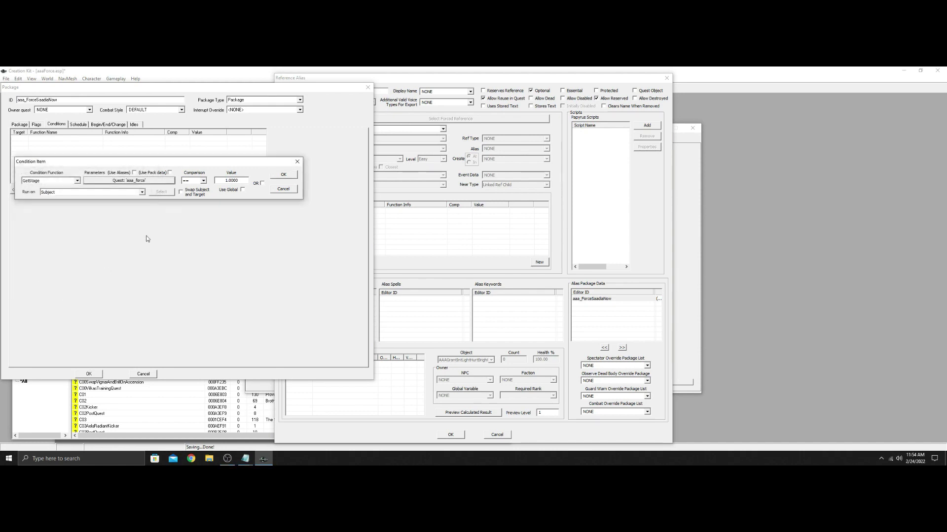
left_click(204, 182)
left_click(193, 211)
left_click(226, 180)
left_click(284, 175)
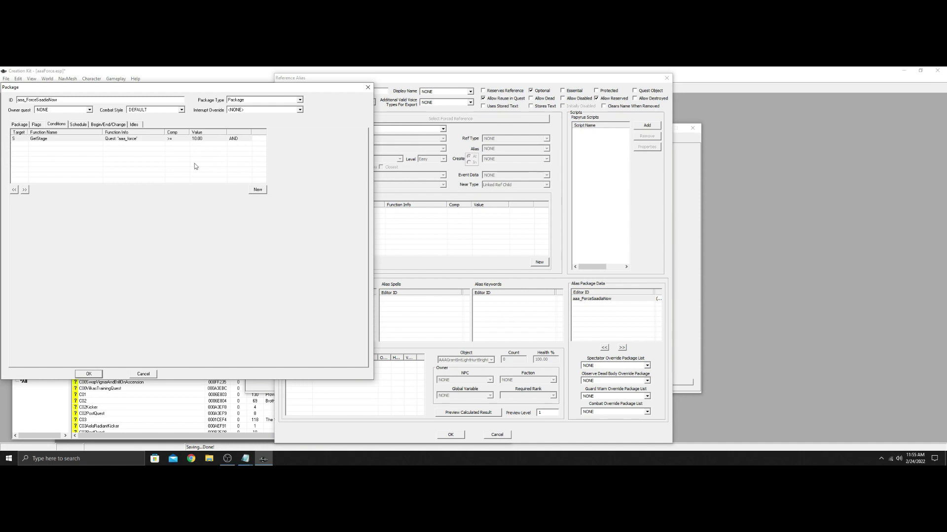
Duplicate the condition as GetStage aaa_force < 20 and confirm the package
left_click(137, 140)
right_click(138, 140)
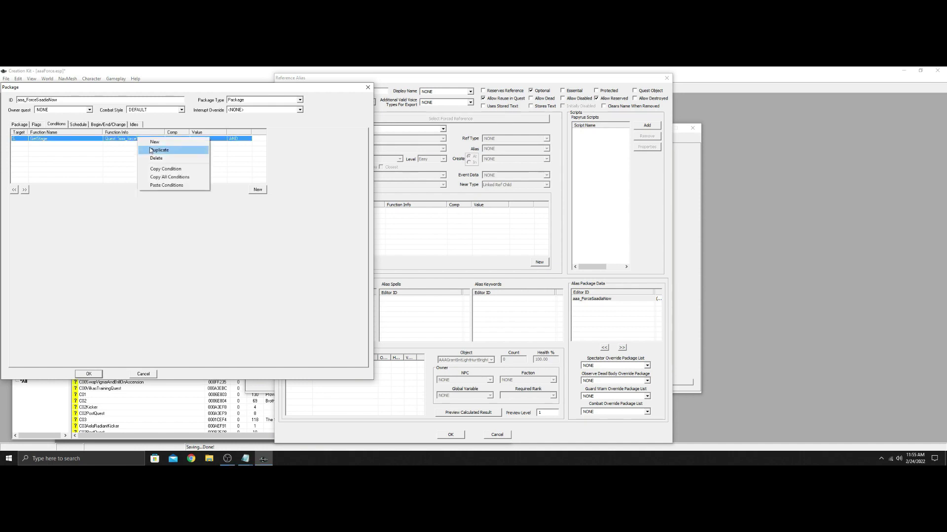
left_click(148, 149)
double_click(141, 144)
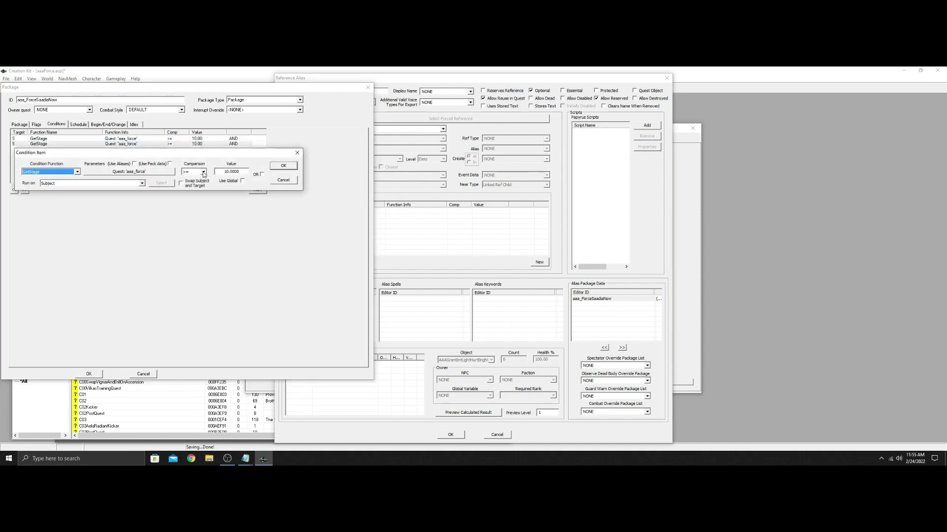
left_click(203, 172)
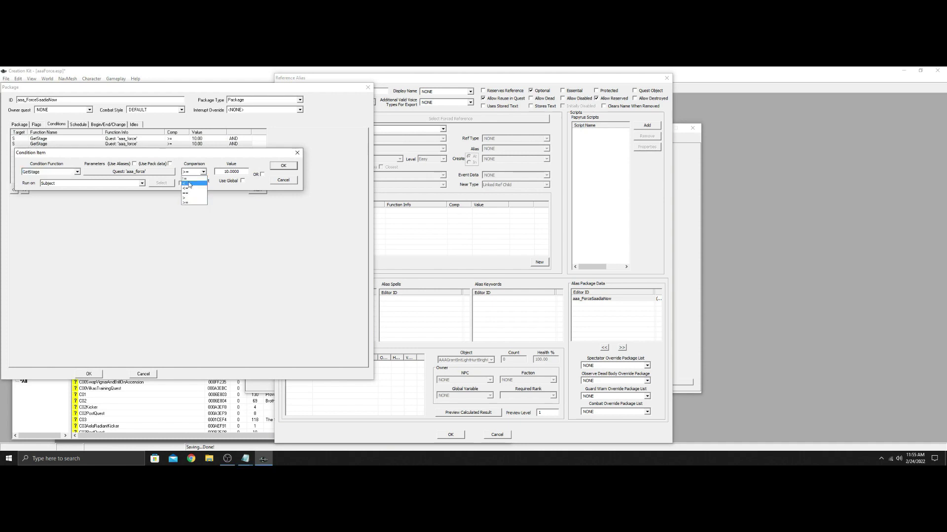
left_click(192, 197)
left_click(227, 172)
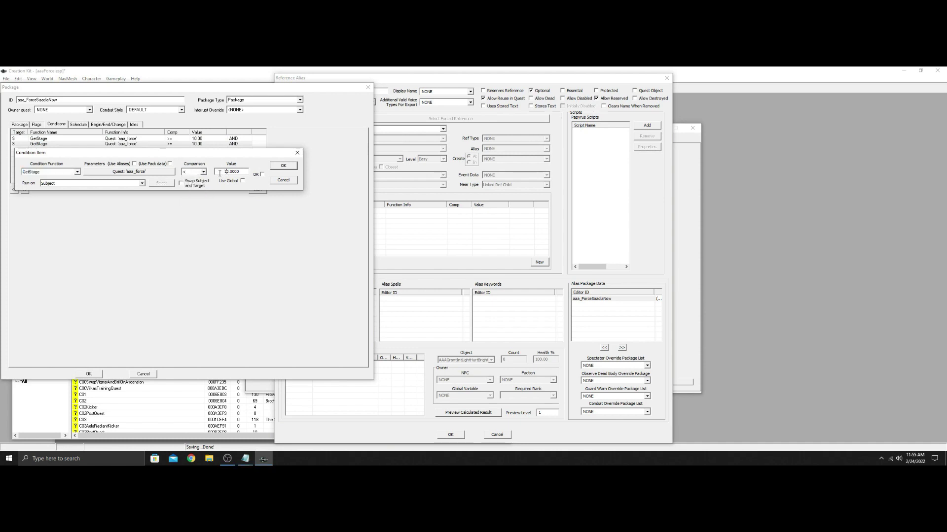
left_click(284, 166)
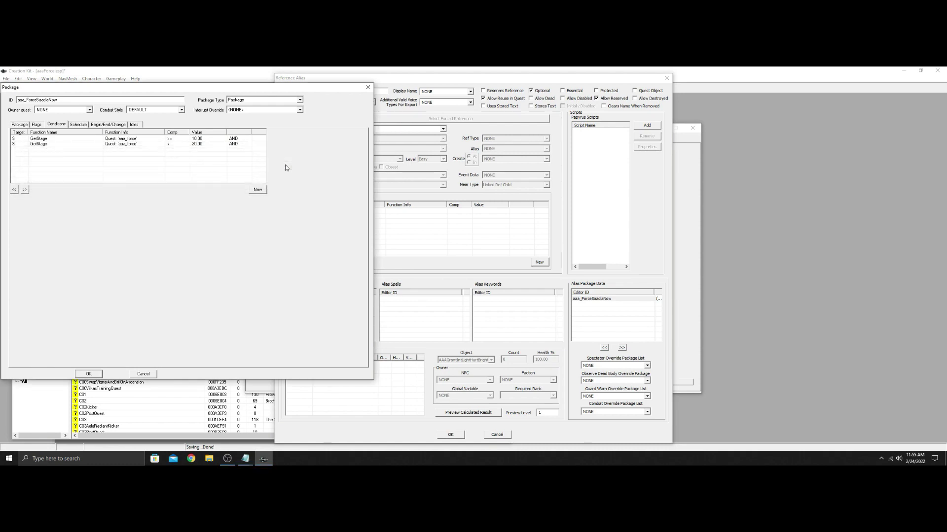
left_click(18, 124)
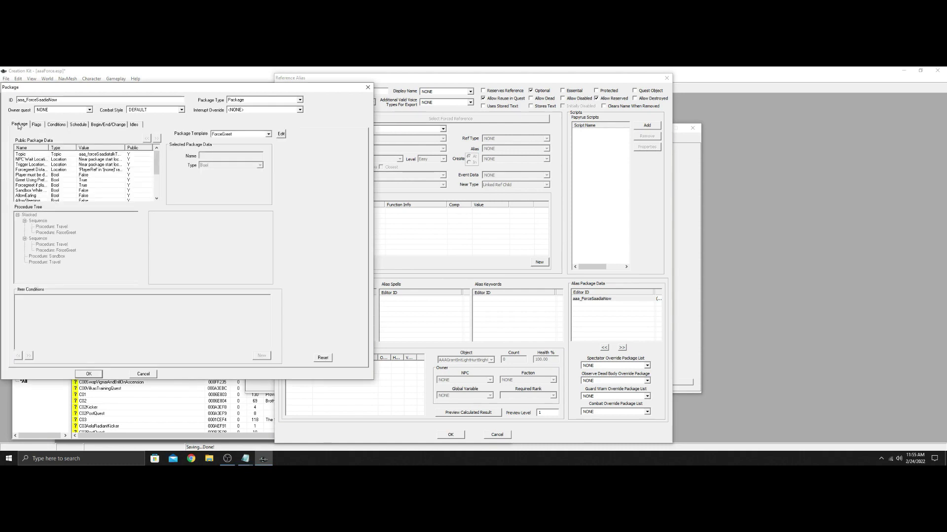
left_click(89, 374)
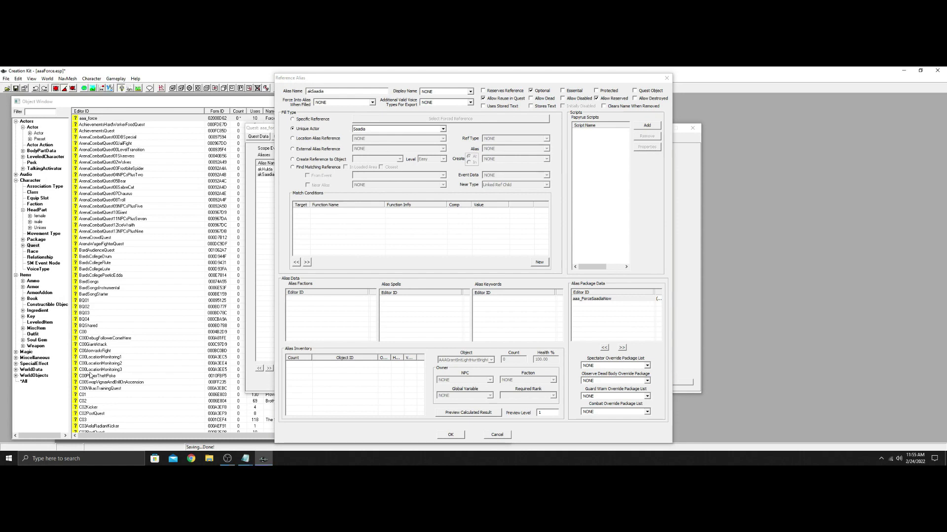
Add a new log entry to quest stage 10
key("Return")
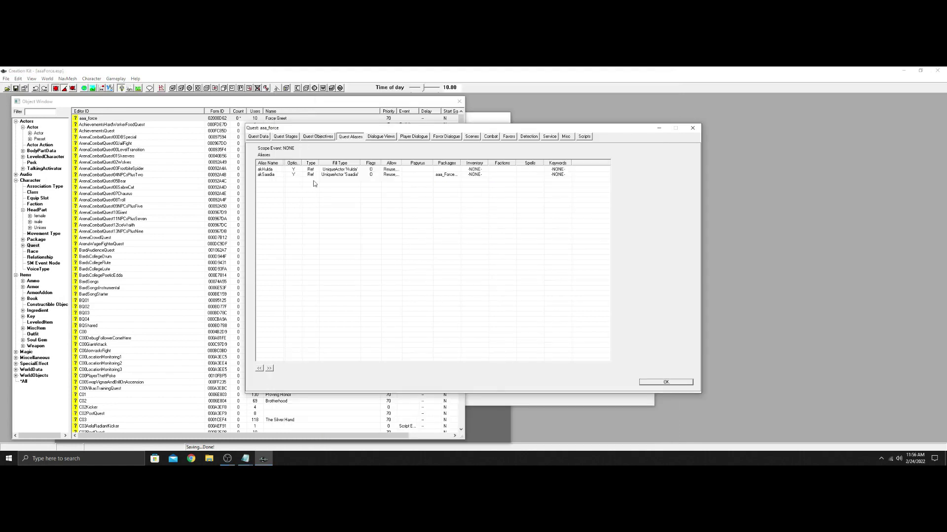
left_click(282, 137)
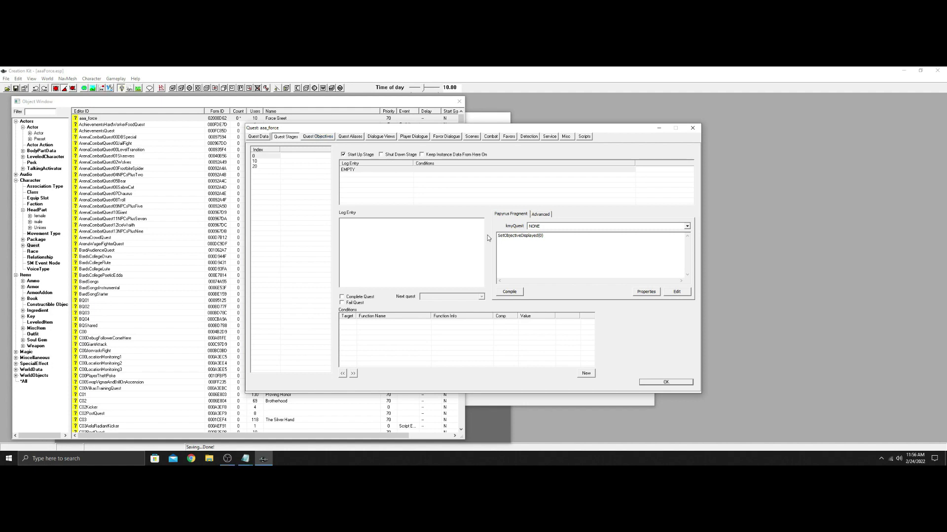
left_click(330, 140)
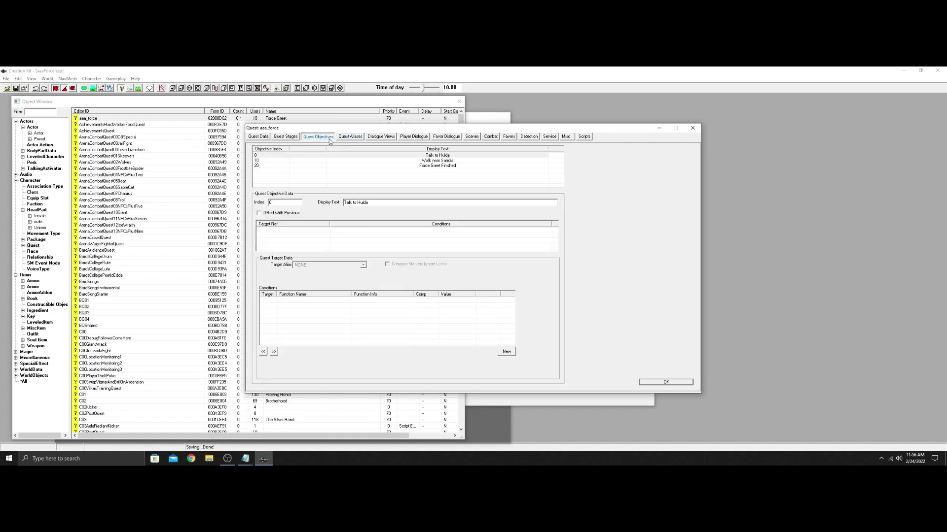
left_click(289, 138)
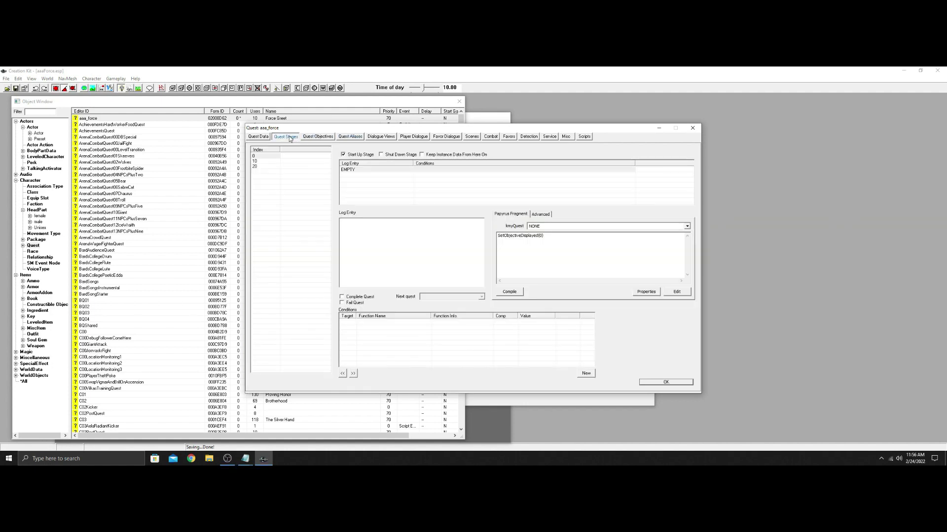
left_click(257, 162)
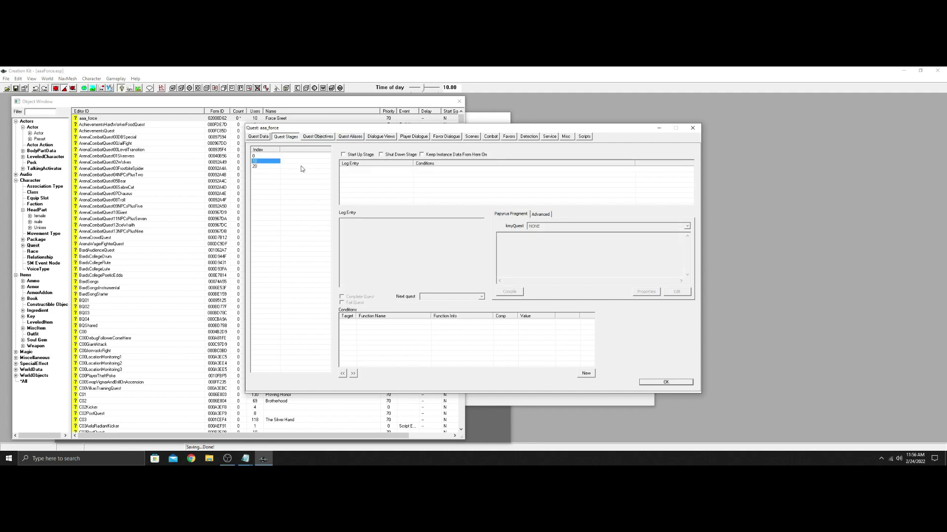
right_click(402, 178)
left_click(415, 183)
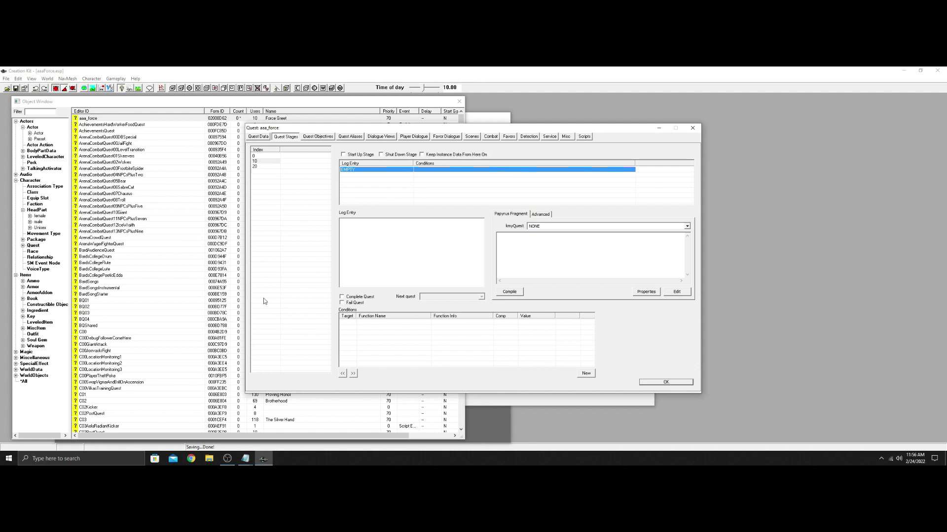
Paste the two SetObjective code lines from Notepad into stage 10's fragment and compile
left_click(245, 459)
left_click(227, 440)
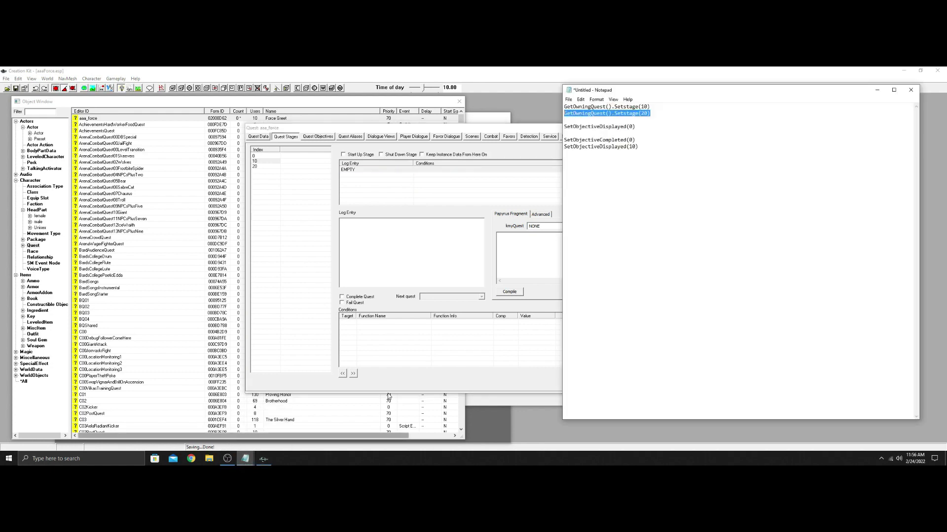
left_click_drag(638, 147, 565, 141)
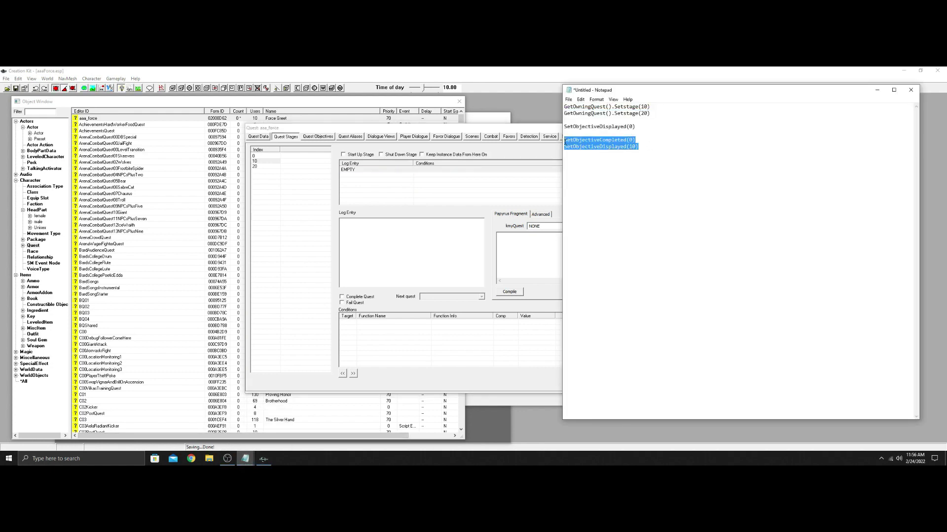
right_click(566, 142)
left_click(587, 167)
left_click(525, 235)
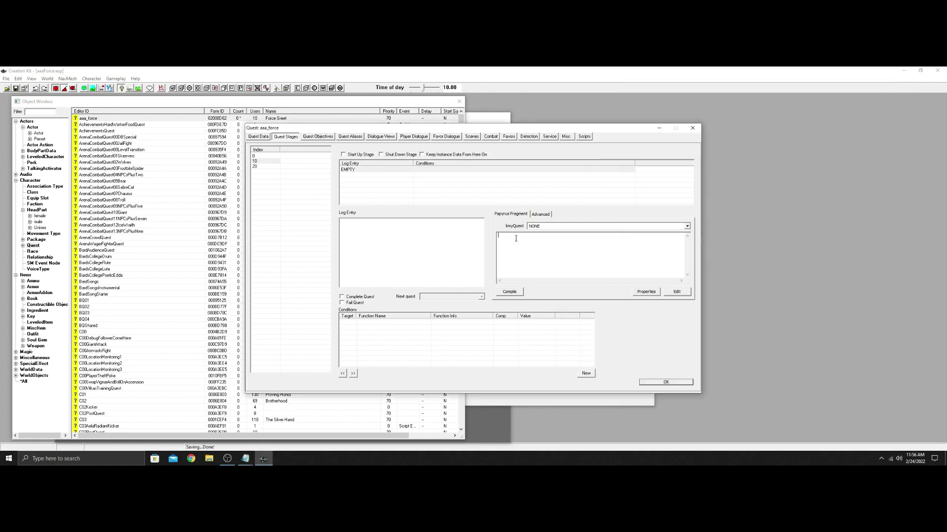
right_click(516, 239)
left_click(534, 270)
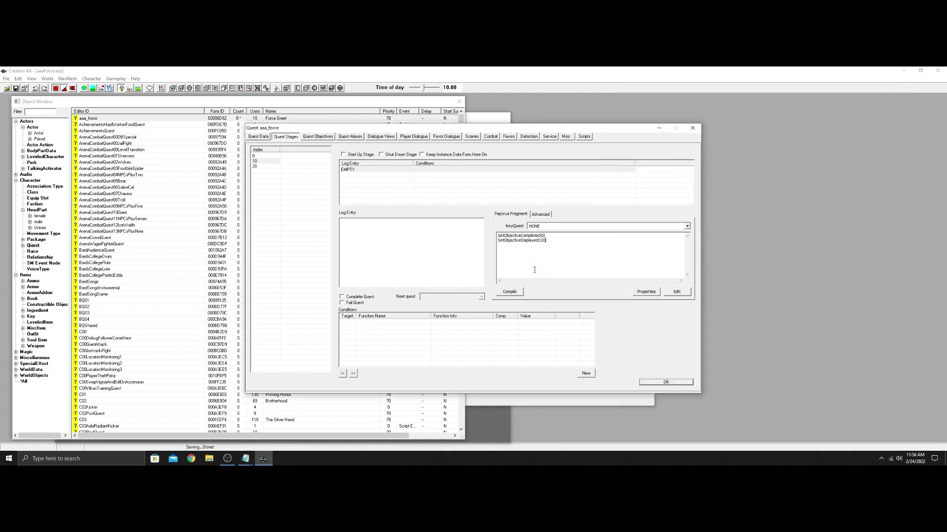
left_click(508, 293)
Add a stage 20 log entry with the objective code adjusted to 20 and compile
left_click(260, 168)
right_click(360, 190)
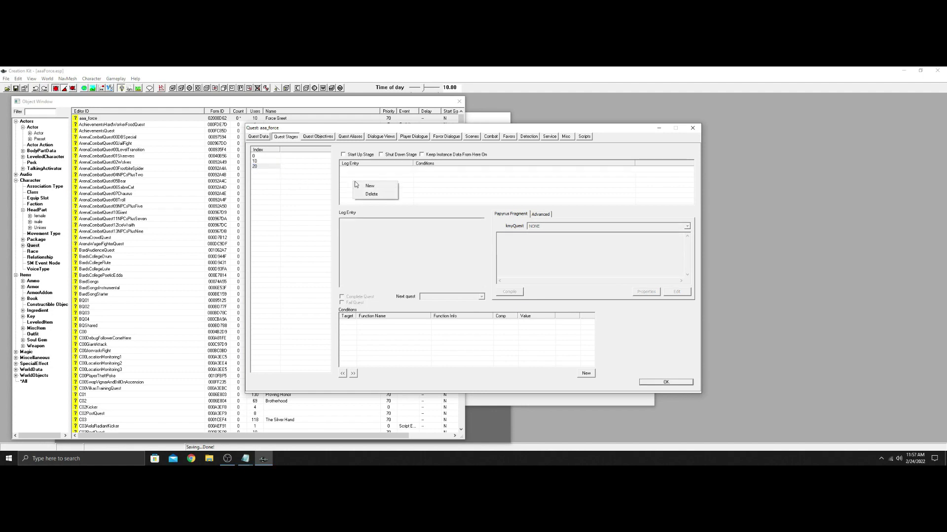
left_click(370, 186)
right_click(503, 245)
left_click(521, 277)
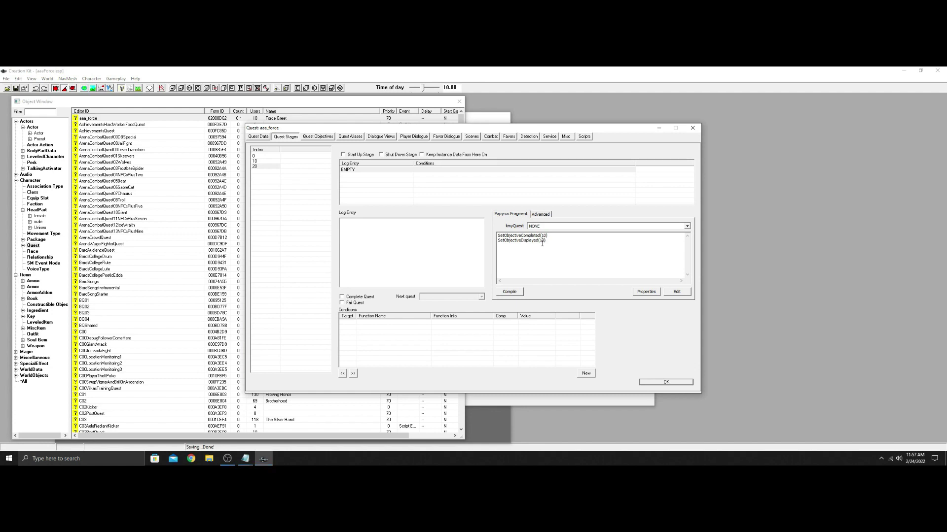
type("20")
left_click(517, 293)
Apply the quest changes and save aaaForce.esp
left_click(341, 297)
left_click(665, 385)
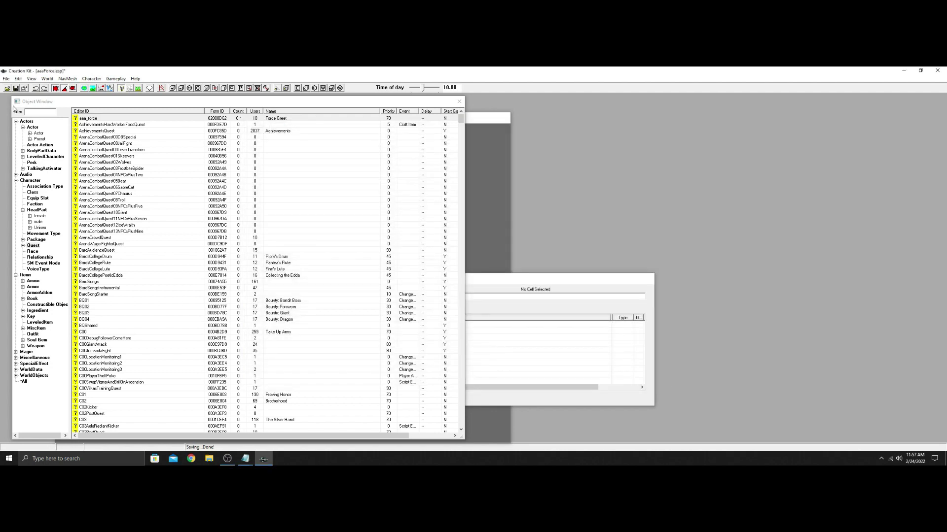
left_click(15, 89)
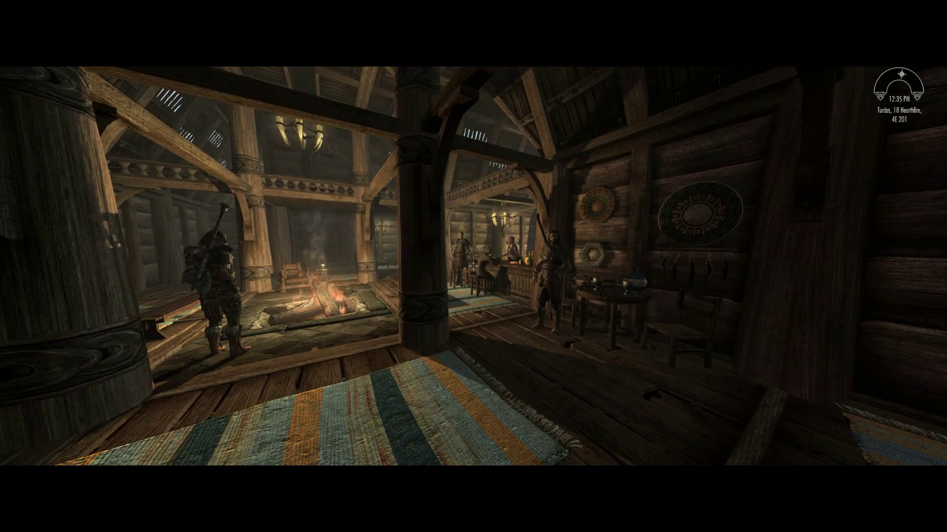
Run 'setstage aaa_force 0' in the console, then walk to Hulda and talk to her
key("grave")
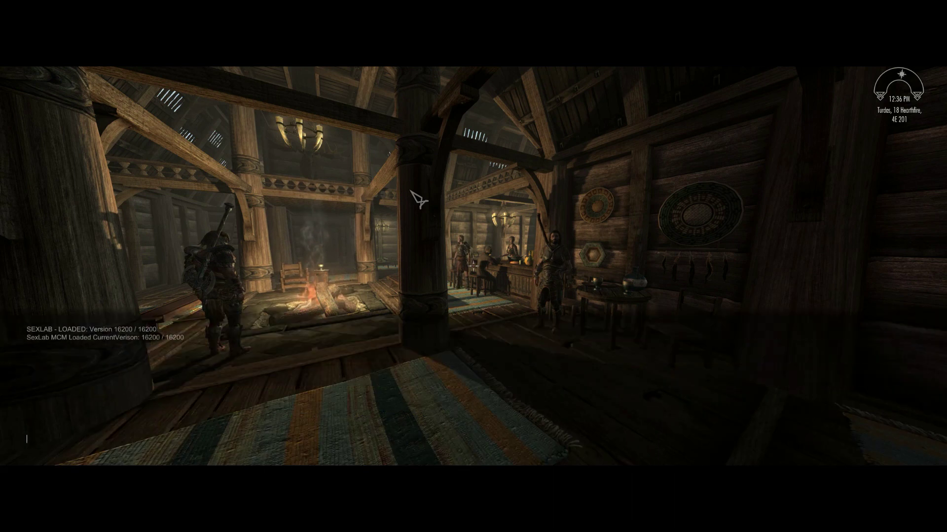
type("setstage aaa_force 0")
key("Return")
key("grave")
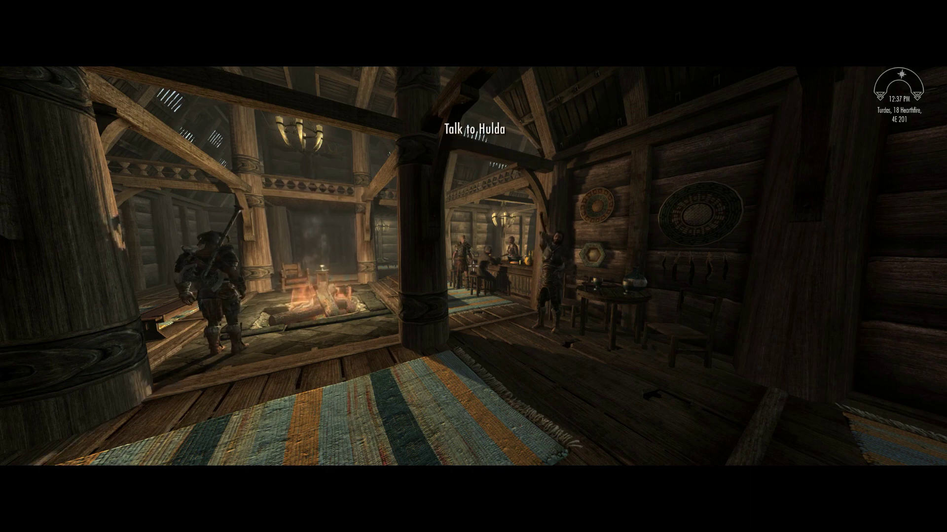
key("w")
key("w")
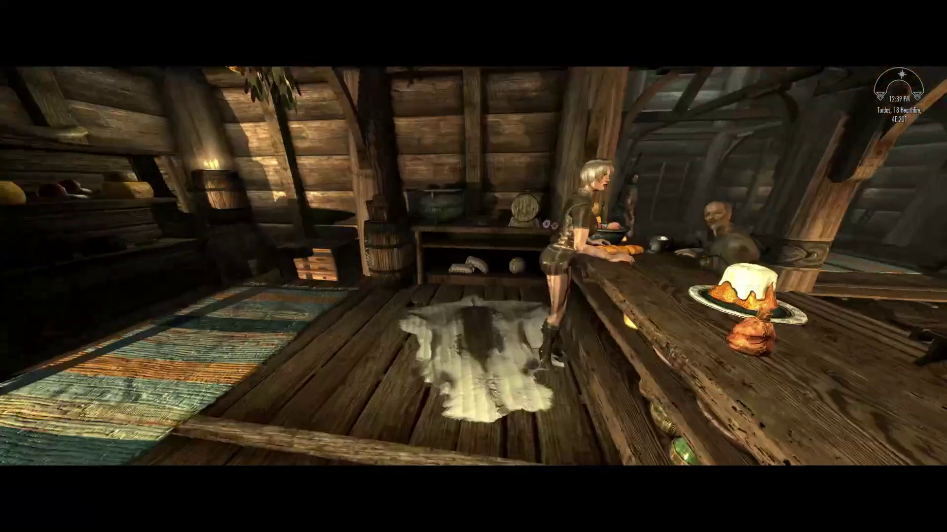
key("e")
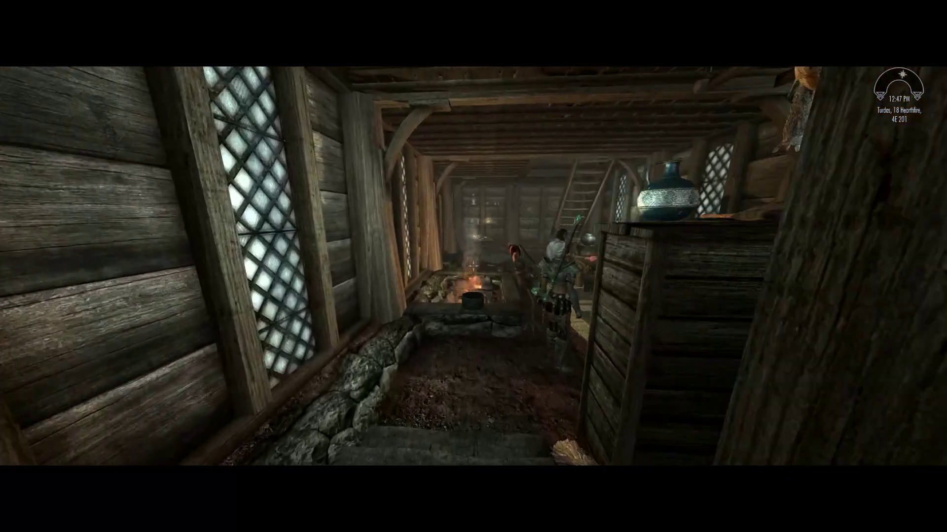
Approach Saadia so she force-greets with "What did you just say about me?"
key("e")
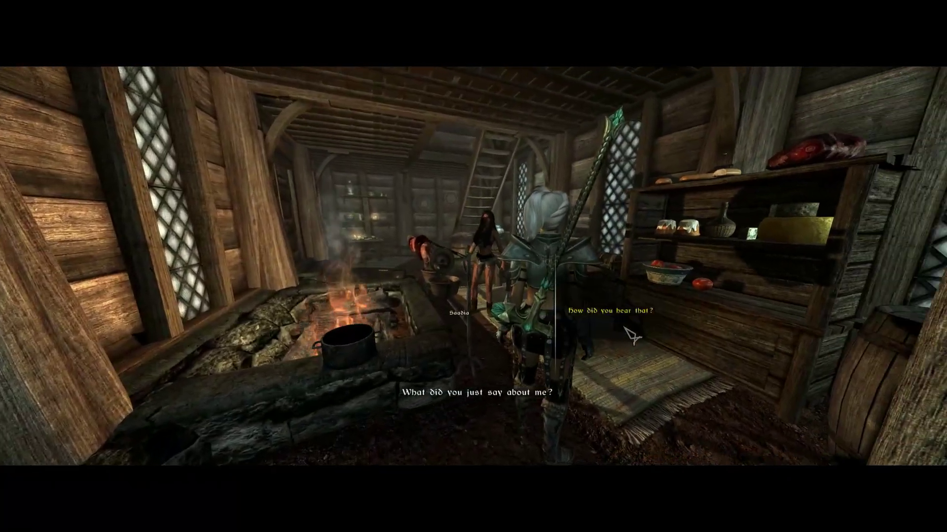